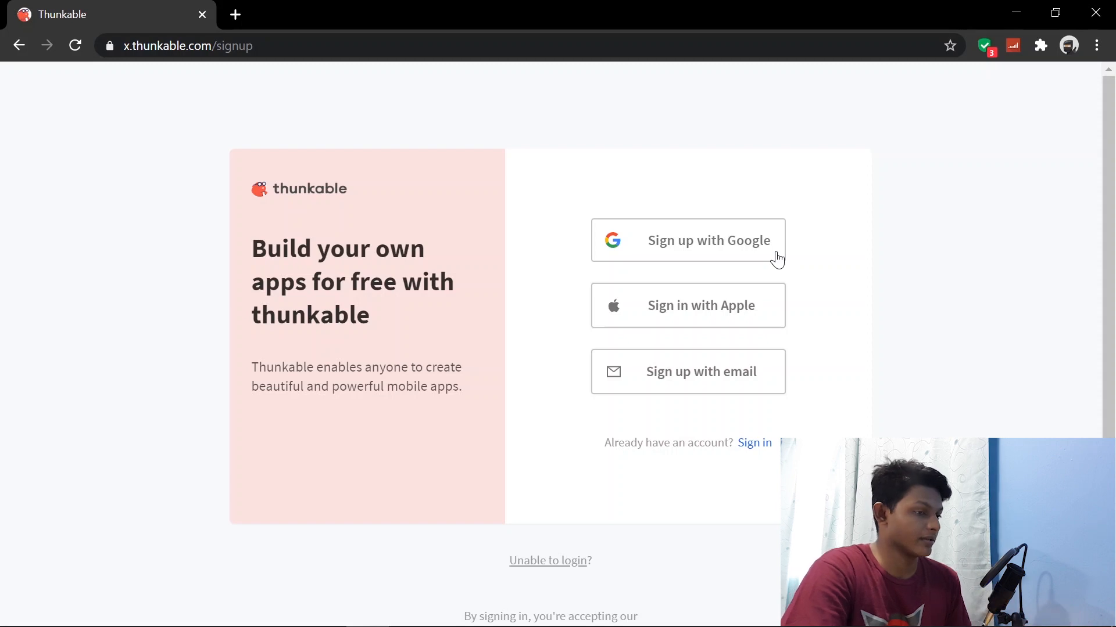
# Step: Sign up with a Google account and submit the profile question as a student who wants to boost learning
pyautogui.click(777, 258)
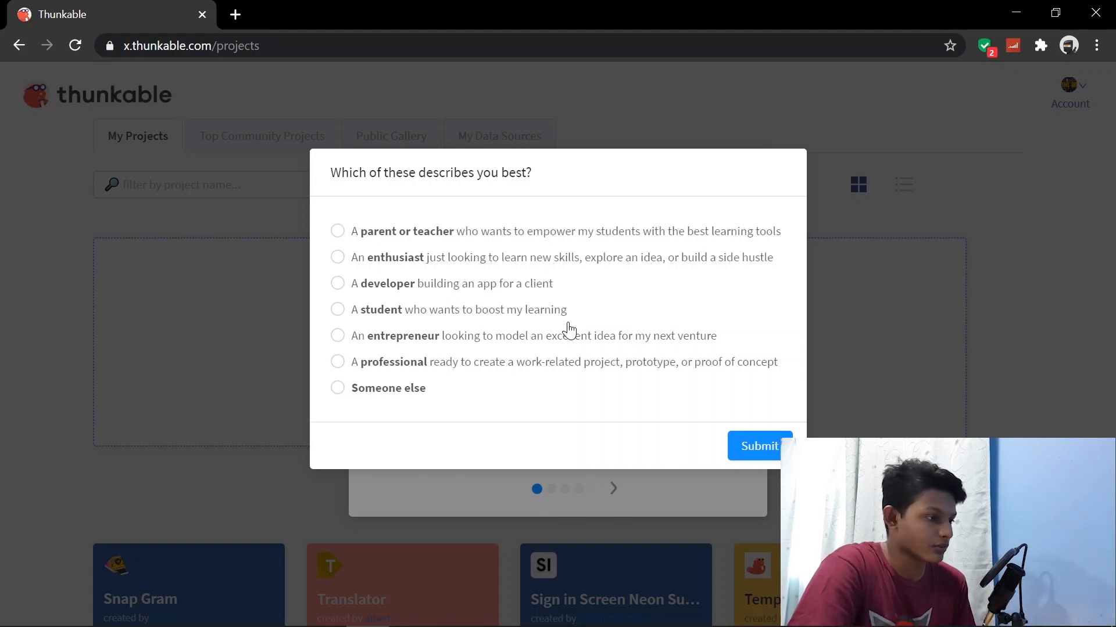
pyautogui.click(346, 314)
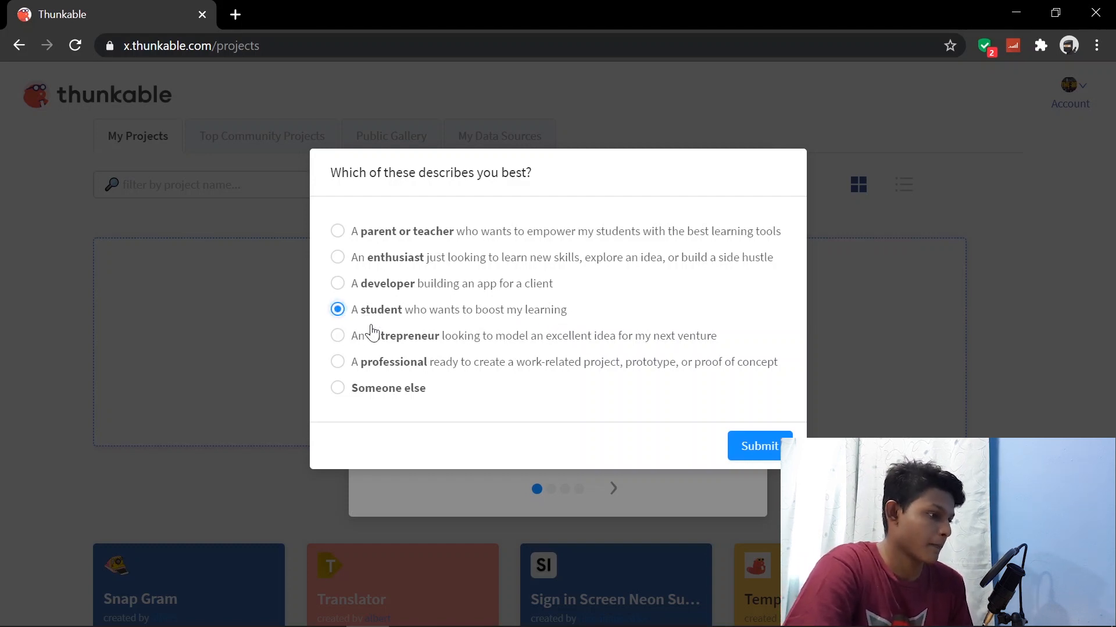
pyautogui.click(762, 448)
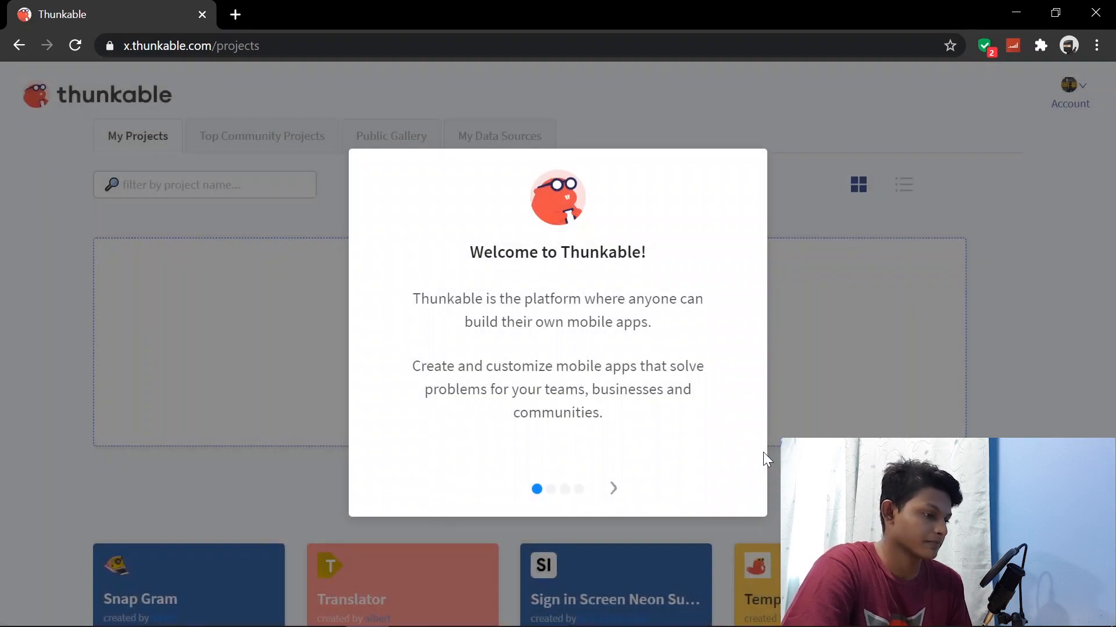
# Step: Go through the pages of the Welcome to Thunkable introduction
pyautogui.click(614, 491)
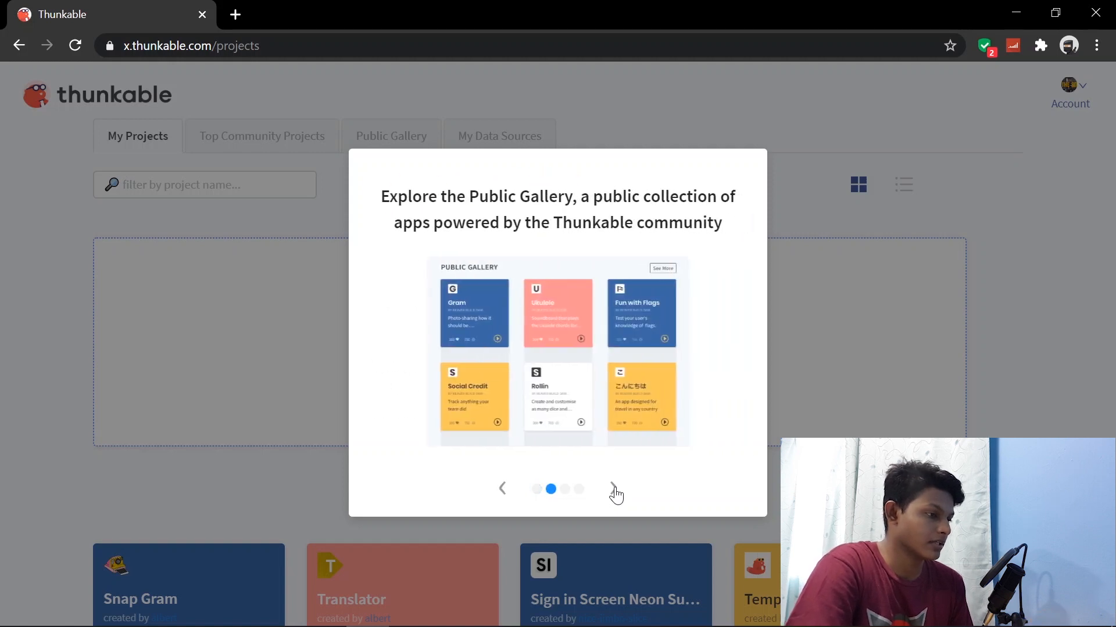
pyautogui.click(614, 491)
pyautogui.click(614, 491)
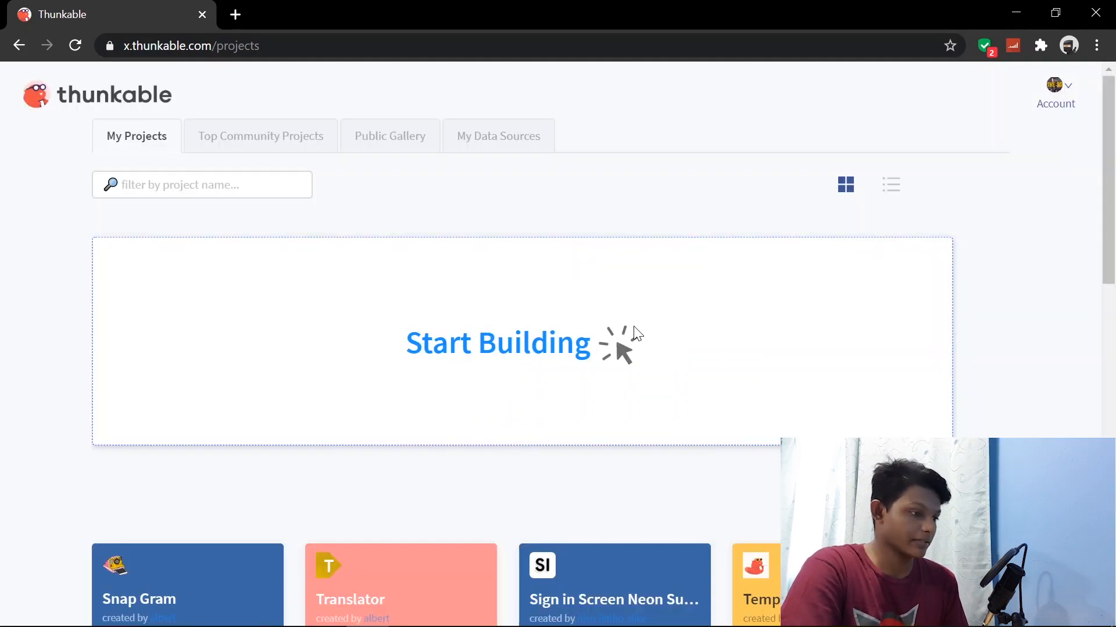
# Step: Create a public project named FSS2 and dismiss the Platform Overview video and the tutorials list
pyautogui.click(636, 334)
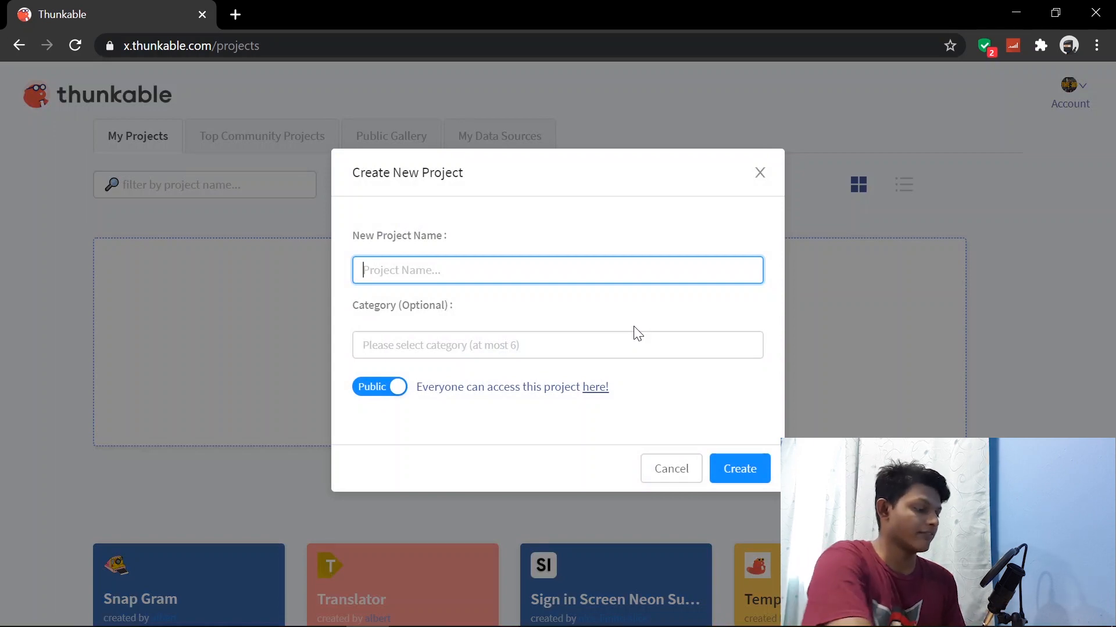
pyautogui.write('FSS2')
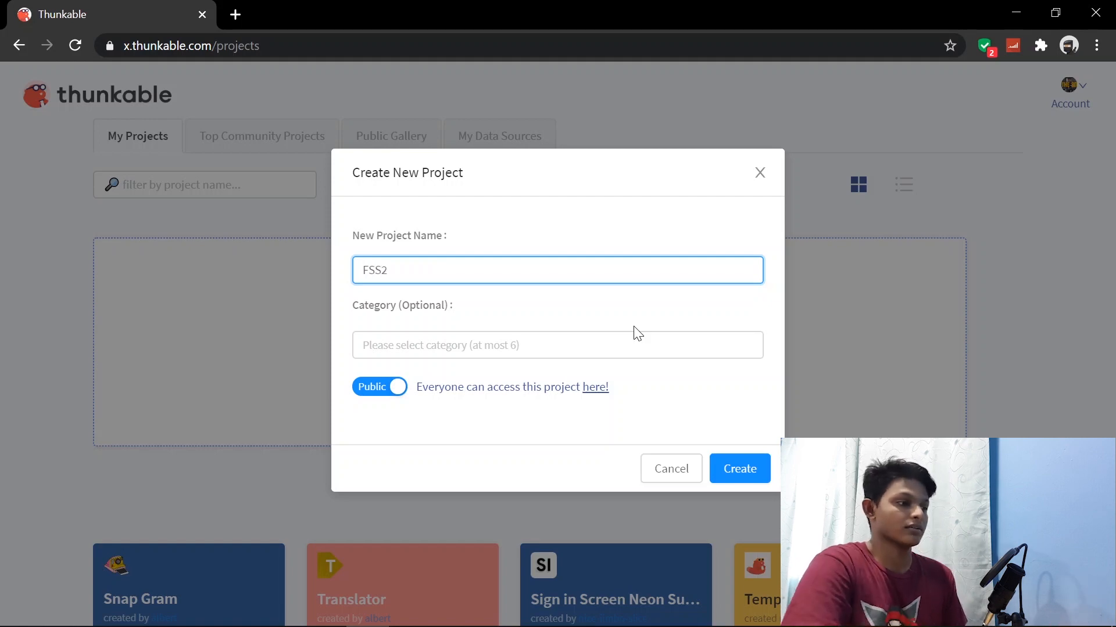
pyautogui.click(748, 471)
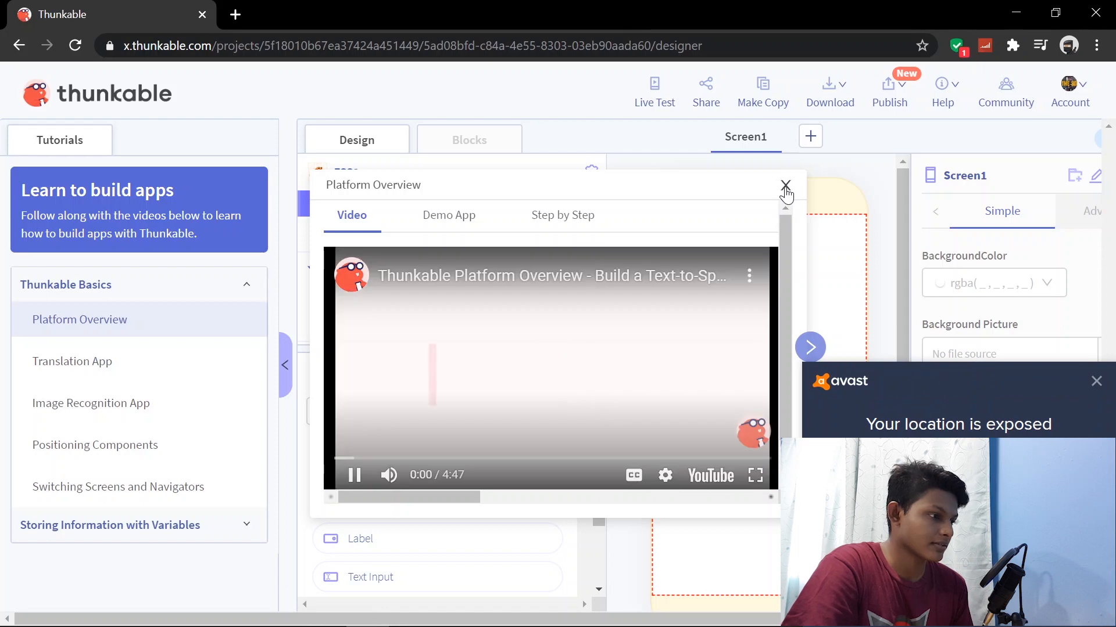
pyautogui.click(785, 186)
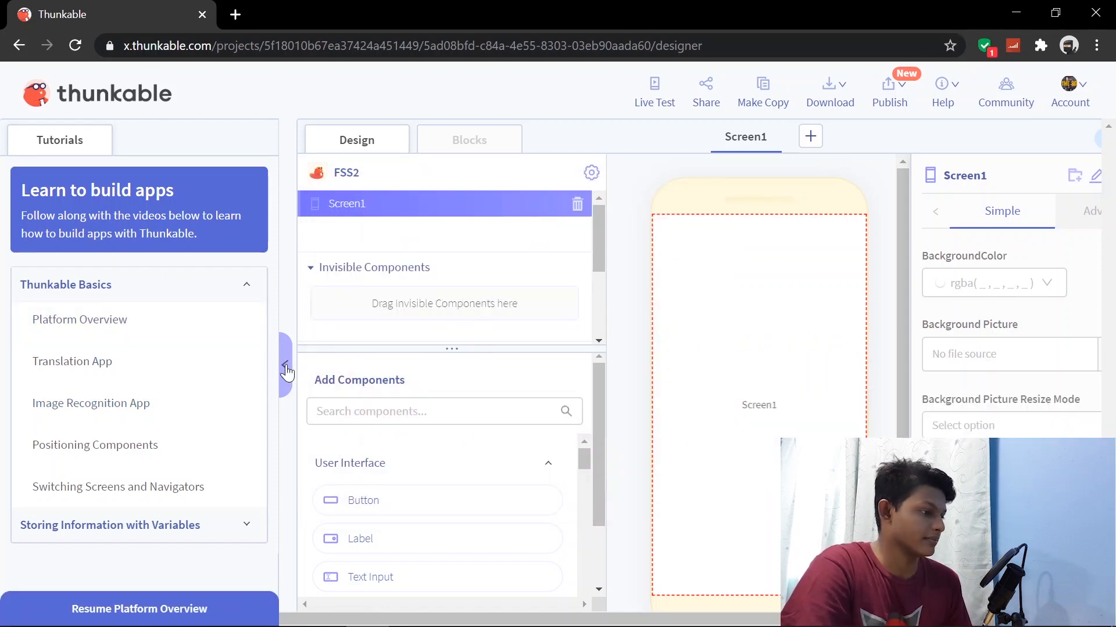
pyautogui.click(286, 365)
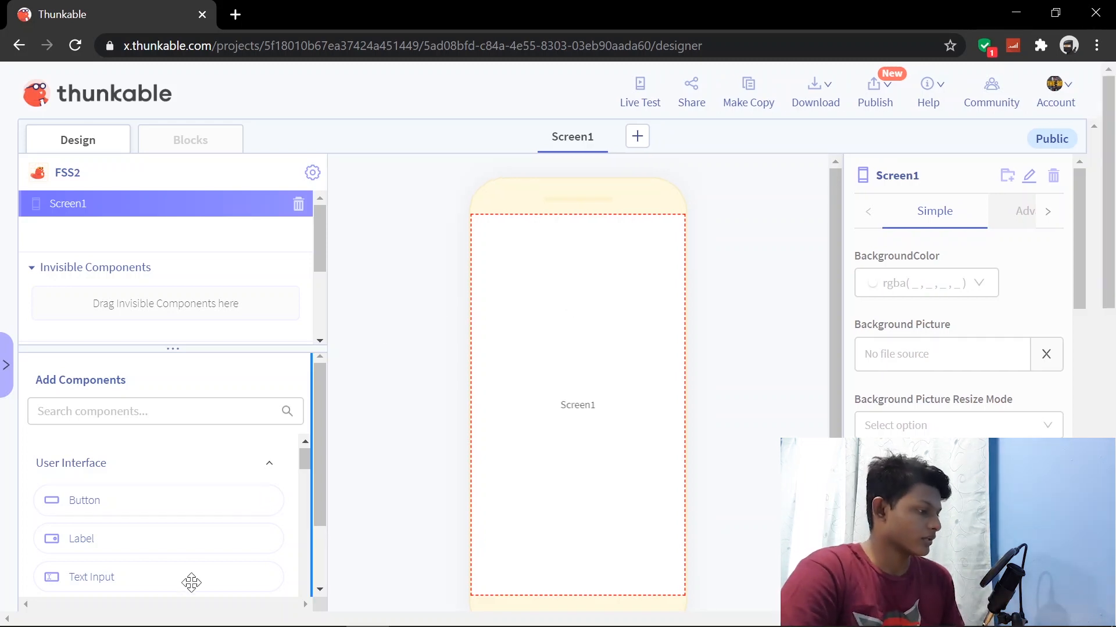
# Step: Add a Column layout component to the empty Screen1
pyautogui.scroll(-3, 147, 531)
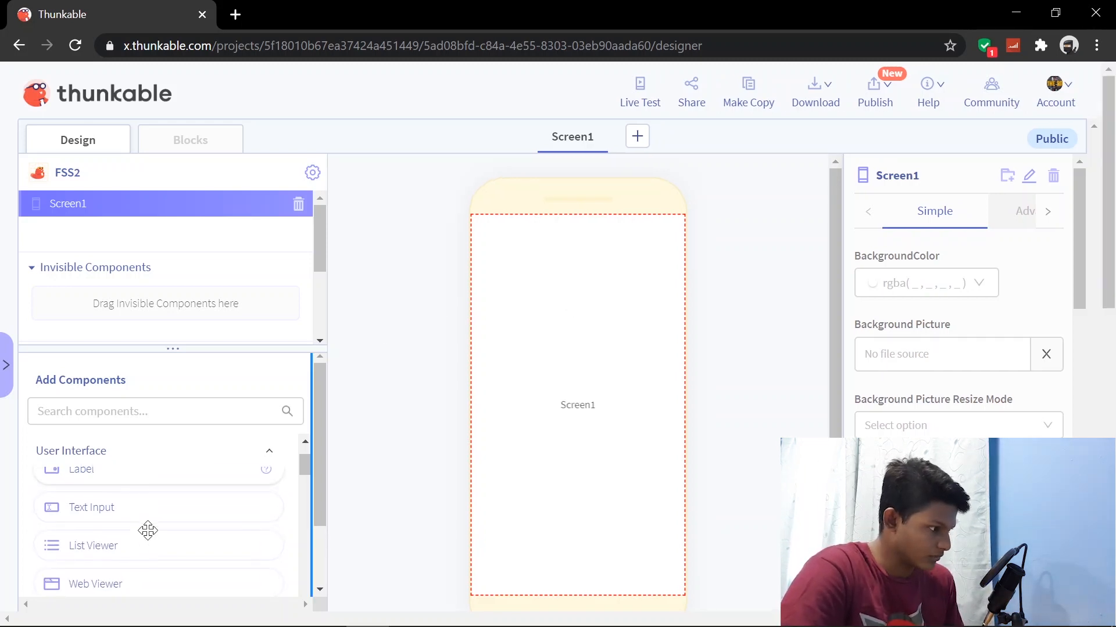
pyautogui.scroll(-2, 148, 530)
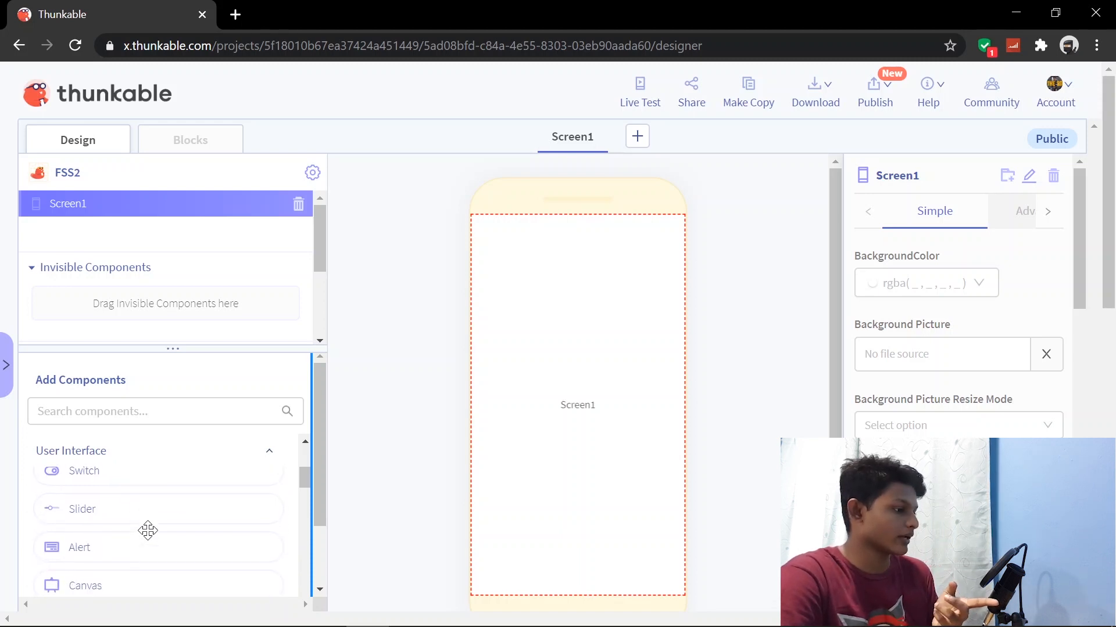
pyautogui.scroll(-3, 148, 530)
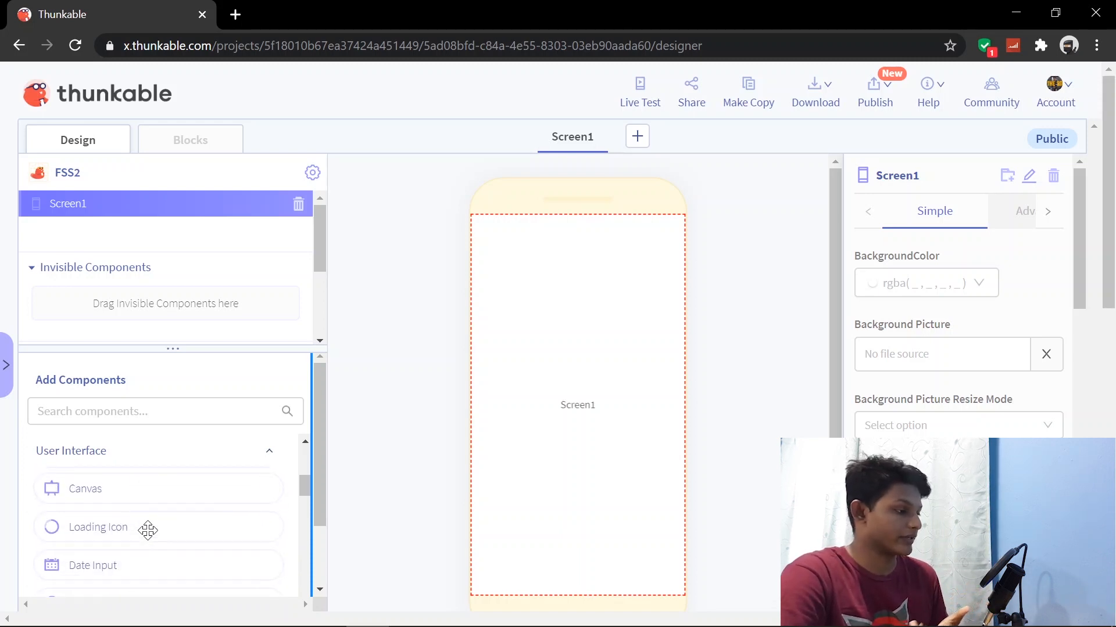
pyautogui.scroll(-5, 147, 531)
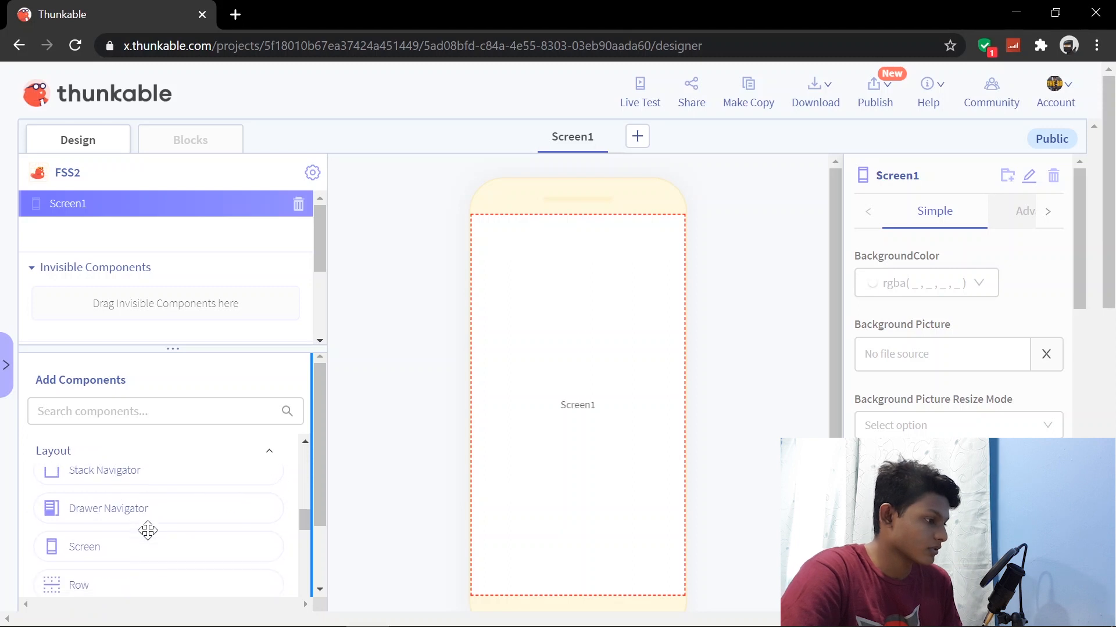
pyautogui.scroll(-1, 148, 531)
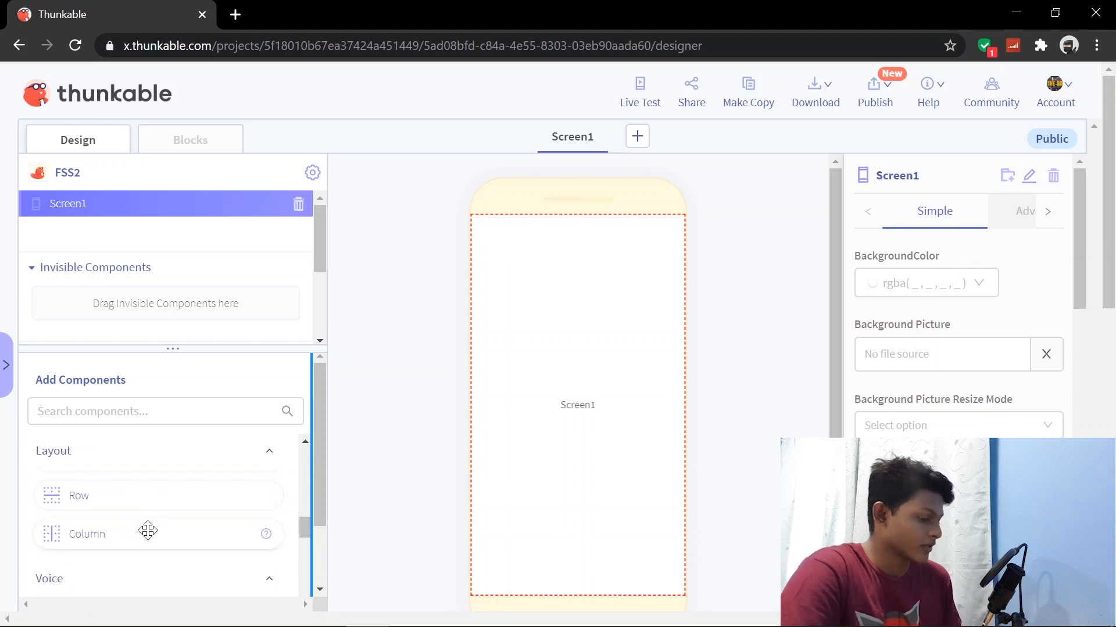
pyautogui.moveTo(147, 530); pyautogui.dragTo(577, 377)
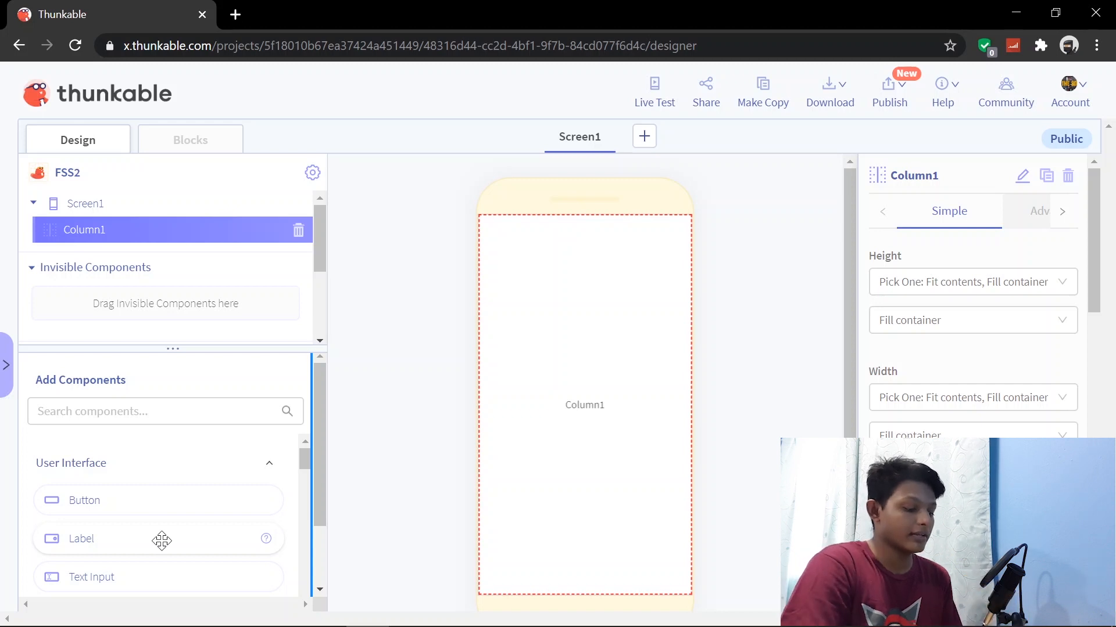
# Step: Add a Label to the column with two Text Inputs stacked below it
pyautogui.moveTo(172, 538); pyautogui.dragTo(584, 220)
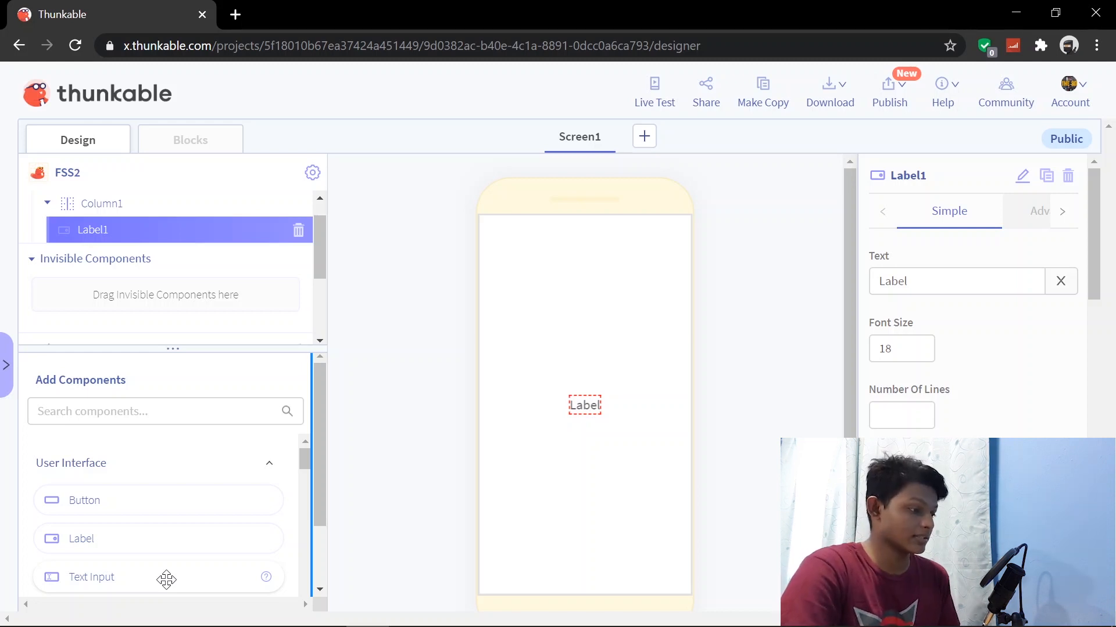
pyautogui.moveTo(166, 579); pyautogui.dragTo(573, 435)
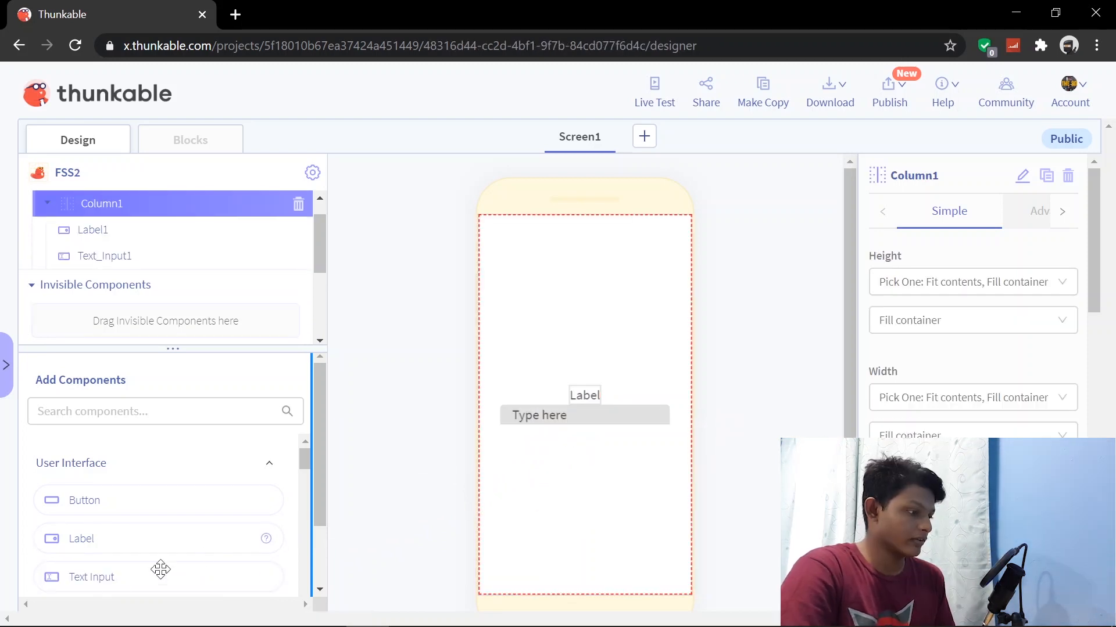
pyautogui.moveTo(85, 577); pyautogui.dragTo(520, 435)
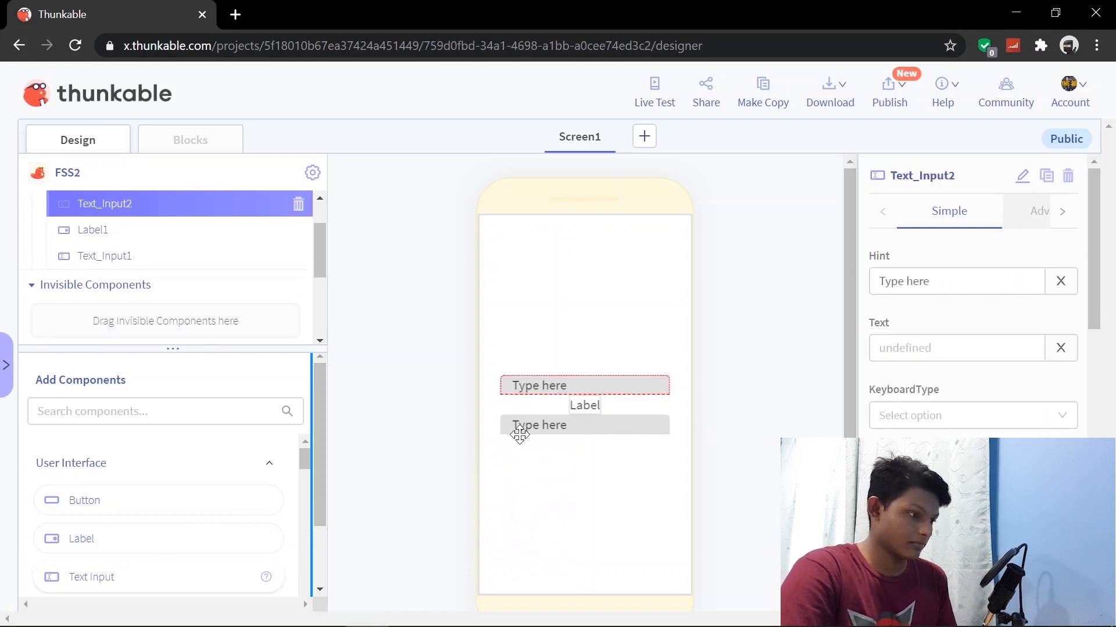
pyautogui.moveTo(626, 385); pyautogui.dragTo(613, 428)
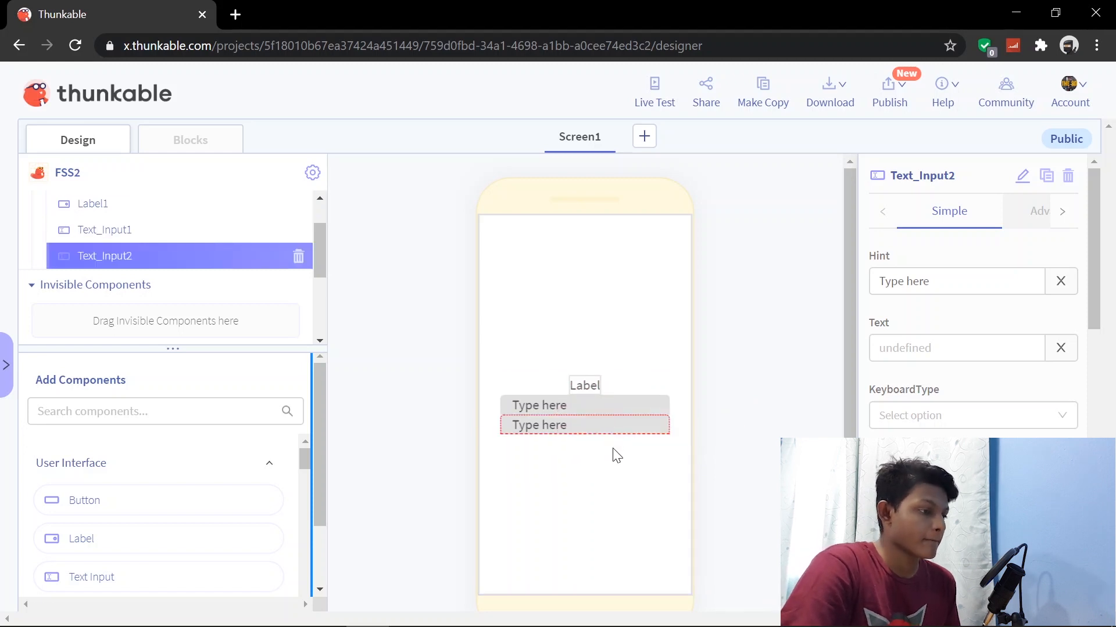
pyautogui.click(615, 455)
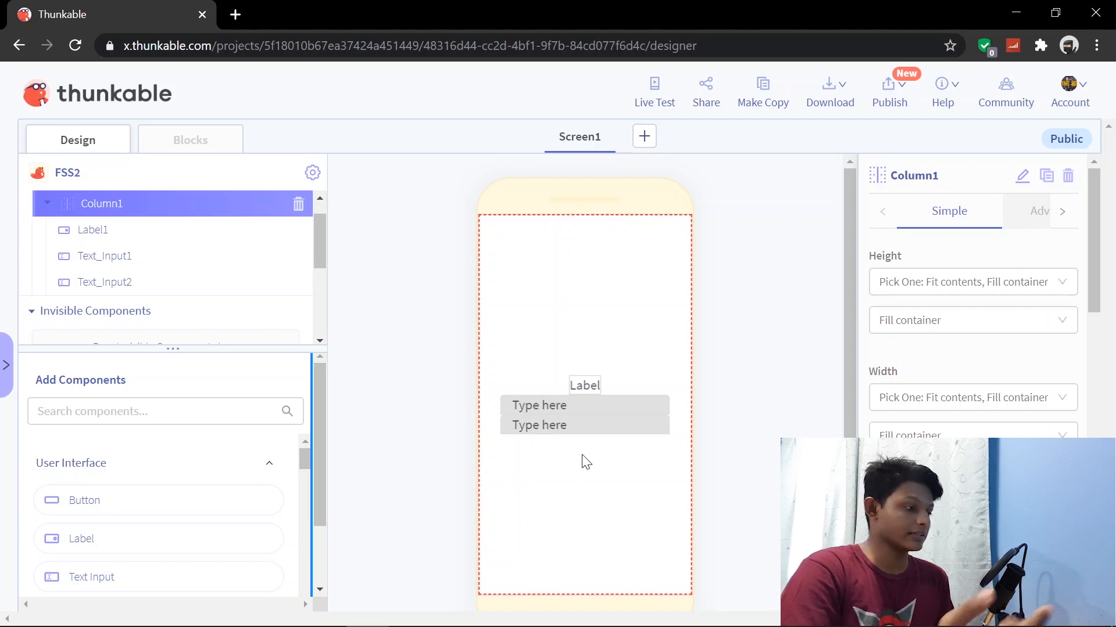
# Step: Add a Row layout component inside the column below the second text input
pyautogui.scroll(-10, 190, 535)
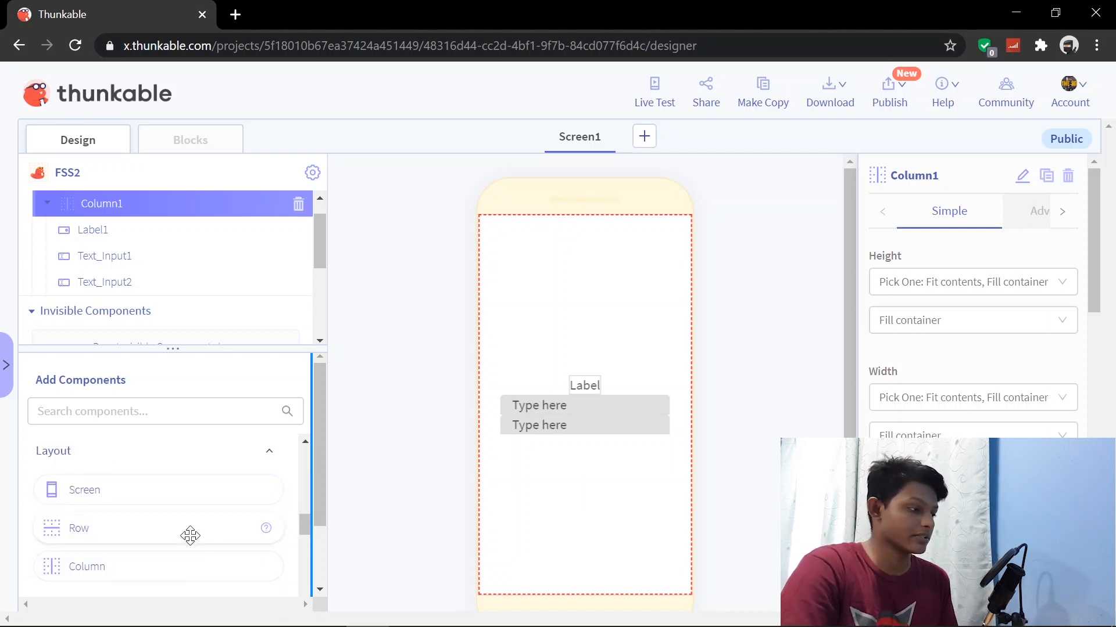
pyautogui.moveTo(190, 536); pyautogui.dragTo(567, 450)
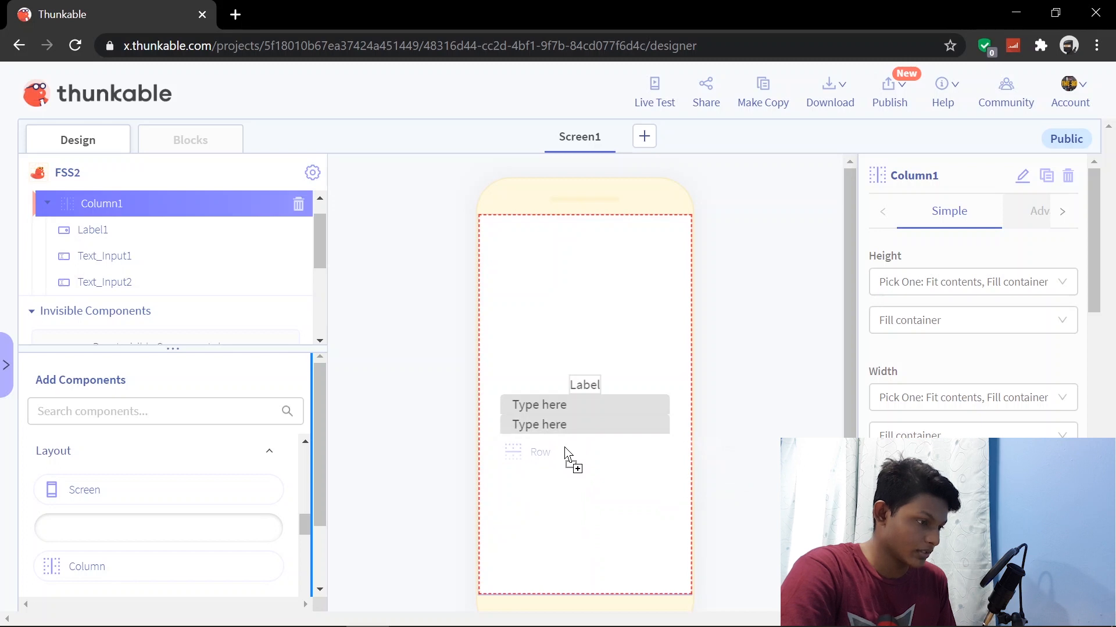
pyautogui.moveTo(566, 452); pyautogui.dragTo(568, 453)
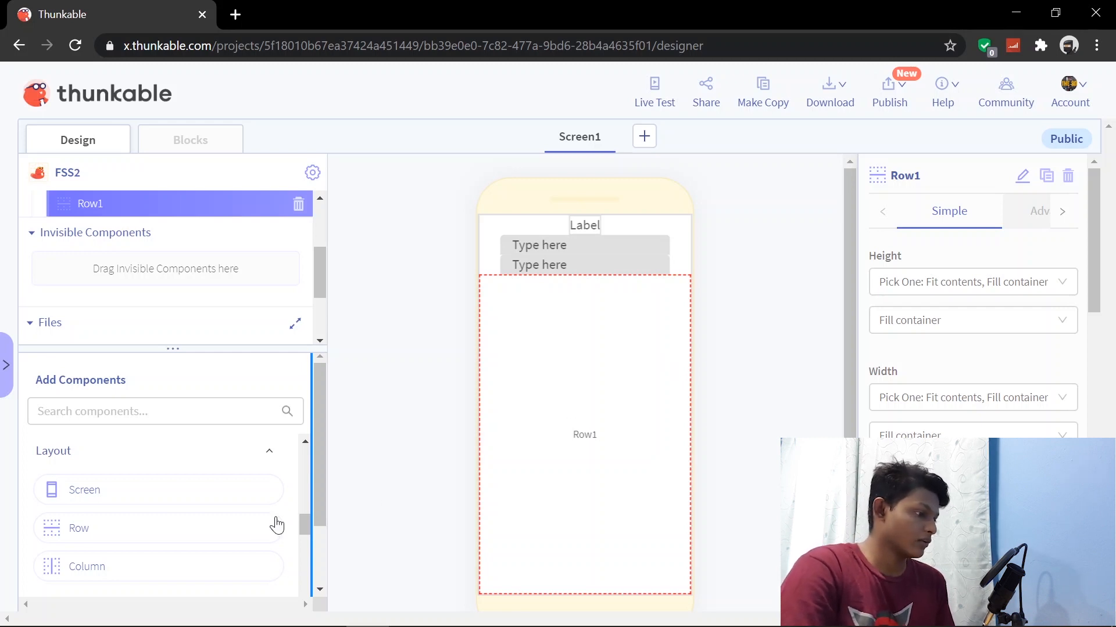
# Step: Place two Buttons side by side inside the row
pyautogui.scroll(2, 170, 531)
pyautogui.scroll(-3, 171, 539)
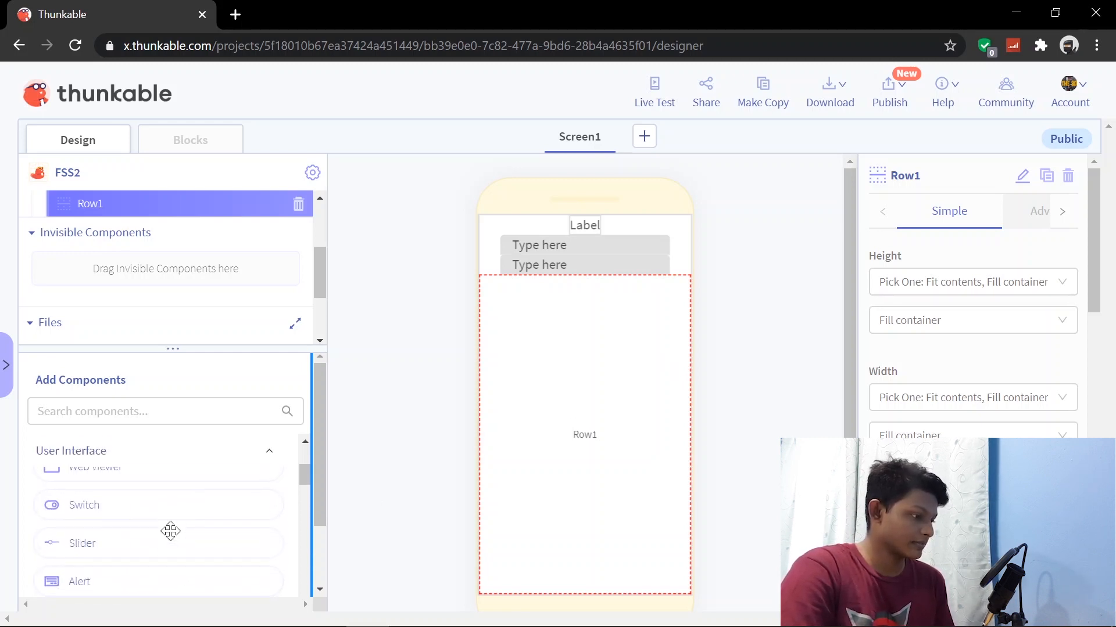
pyautogui.scroll(5, 117, 512)
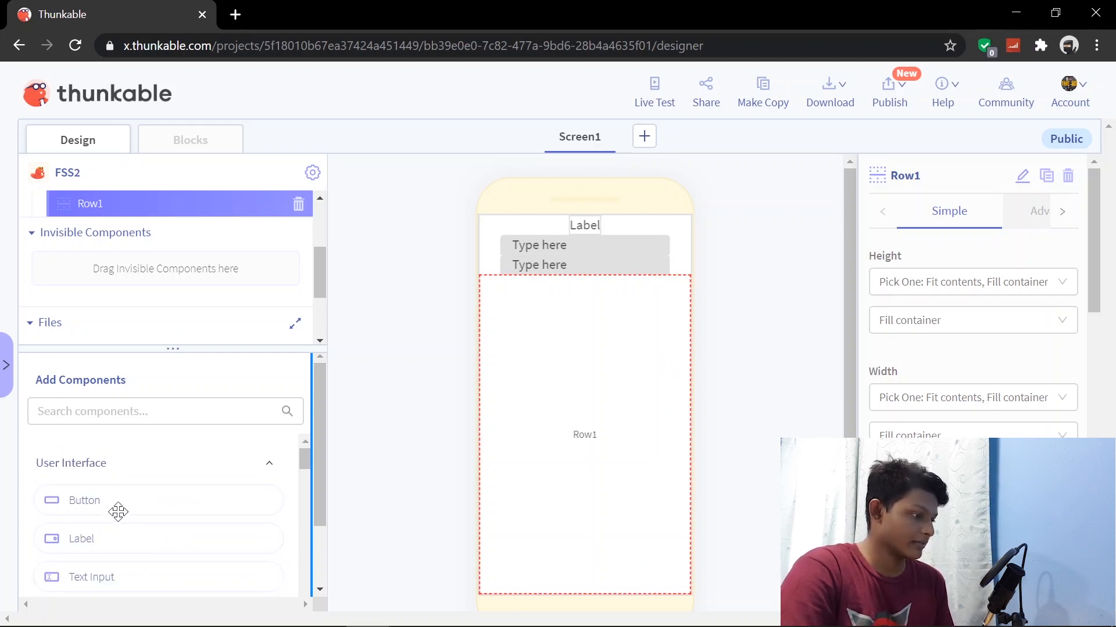
pyautogui.moveTo(104, 502); pyautogui.dragTo(553, 407)
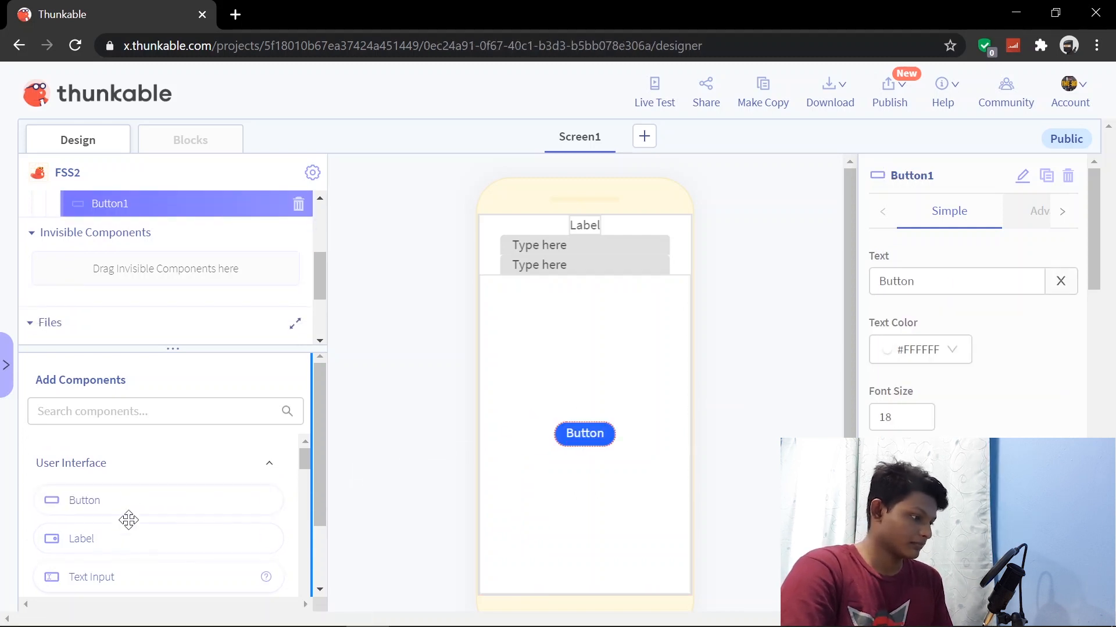
pyautogui.moveTo(132, 496); pyautogui.dragTo(625, 430)
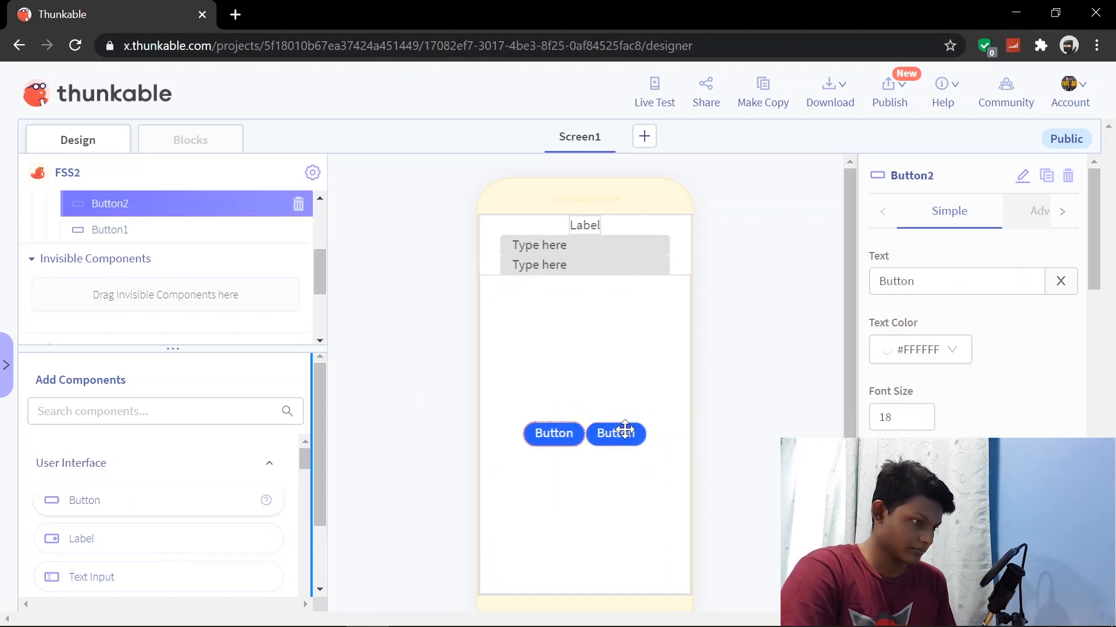
pyautogui.click(612, 372)
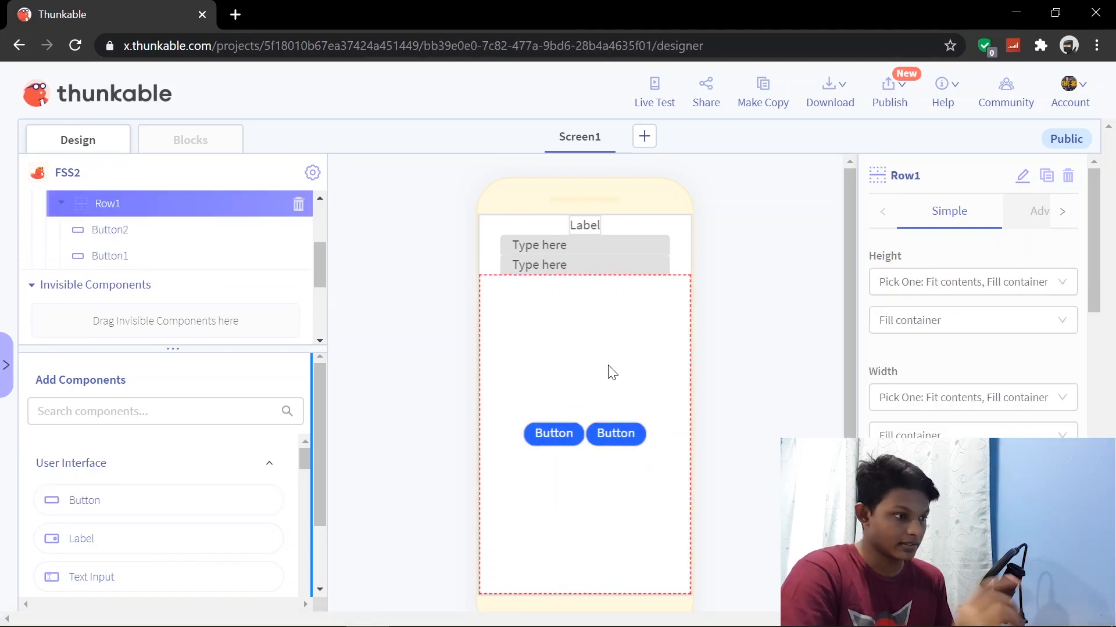
# Step: Rename the left button component in the row as CALC
pyautogui.click(569, 447)
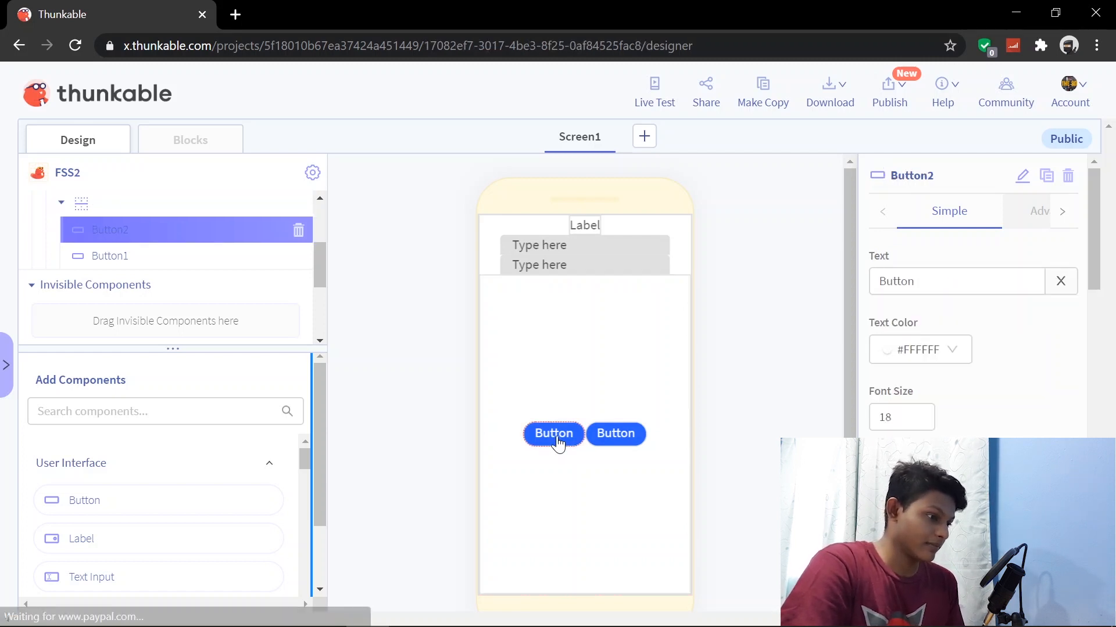
pyautogui.click(1021, 176)
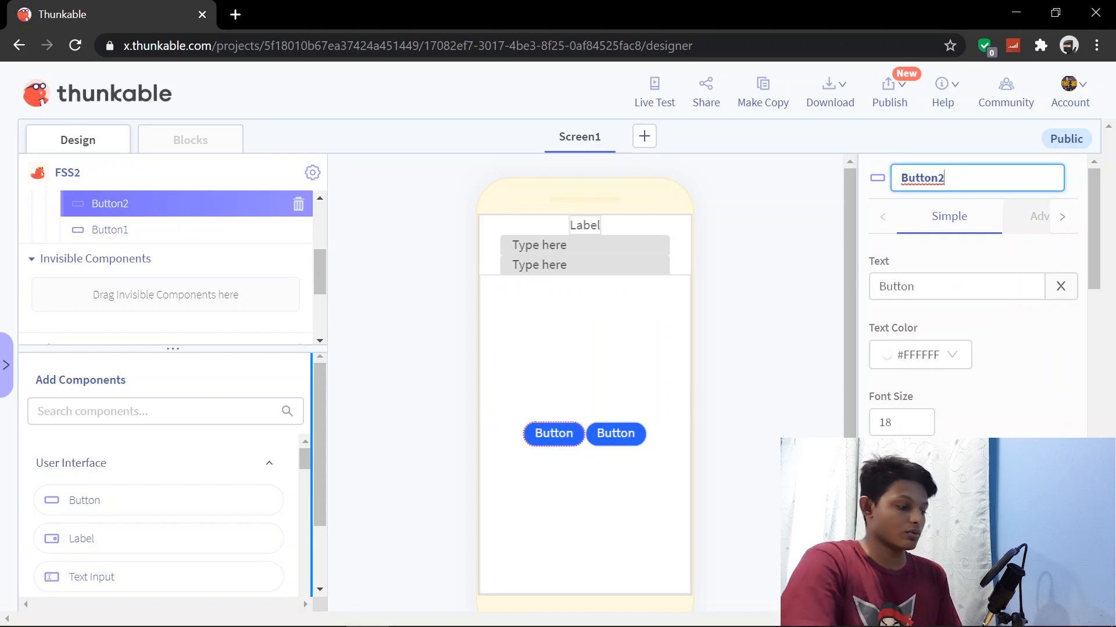
pyautogui.hotkey('ctrl', 'a')
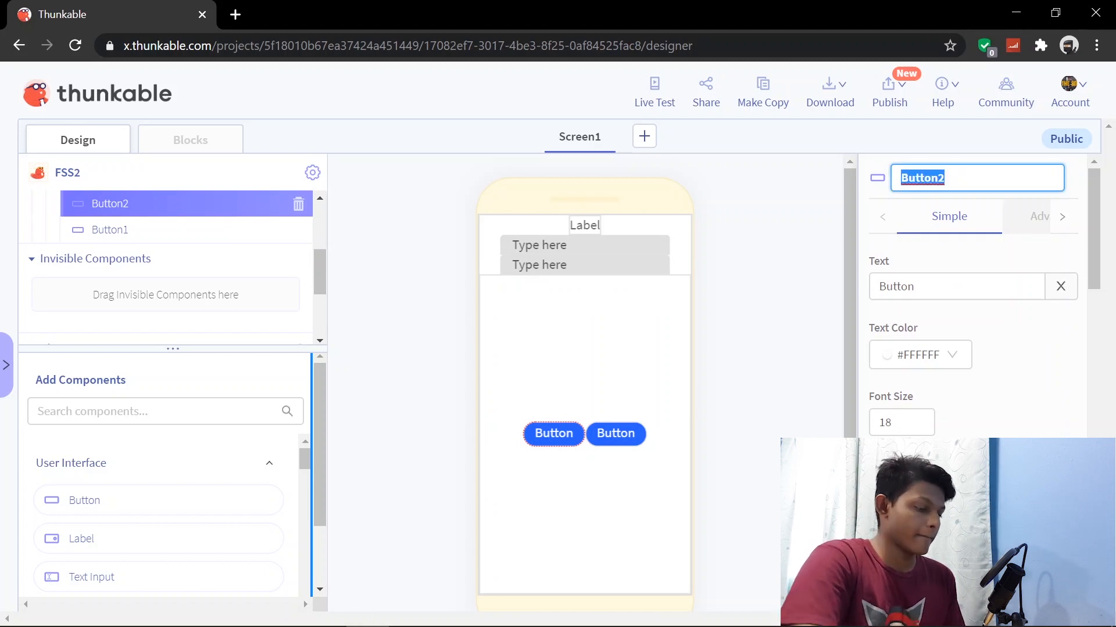
pyautogui.write('CALC')
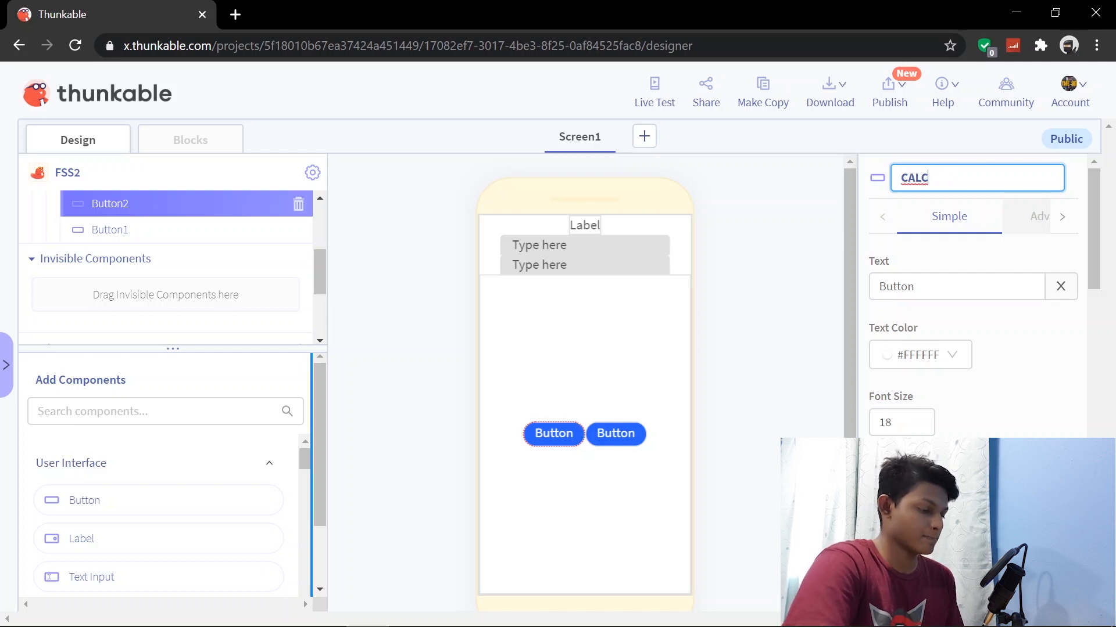
# Step: Rename the second button component in the row as CLEAR
pyautogui.click(624, 440)
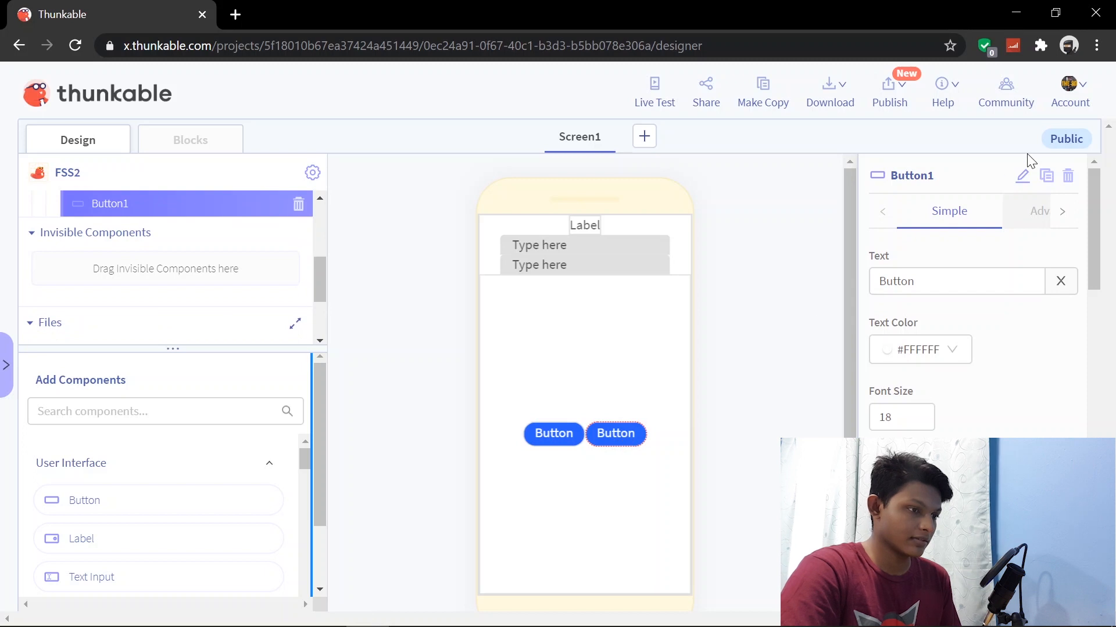
pyautogui.click(1022, 176)
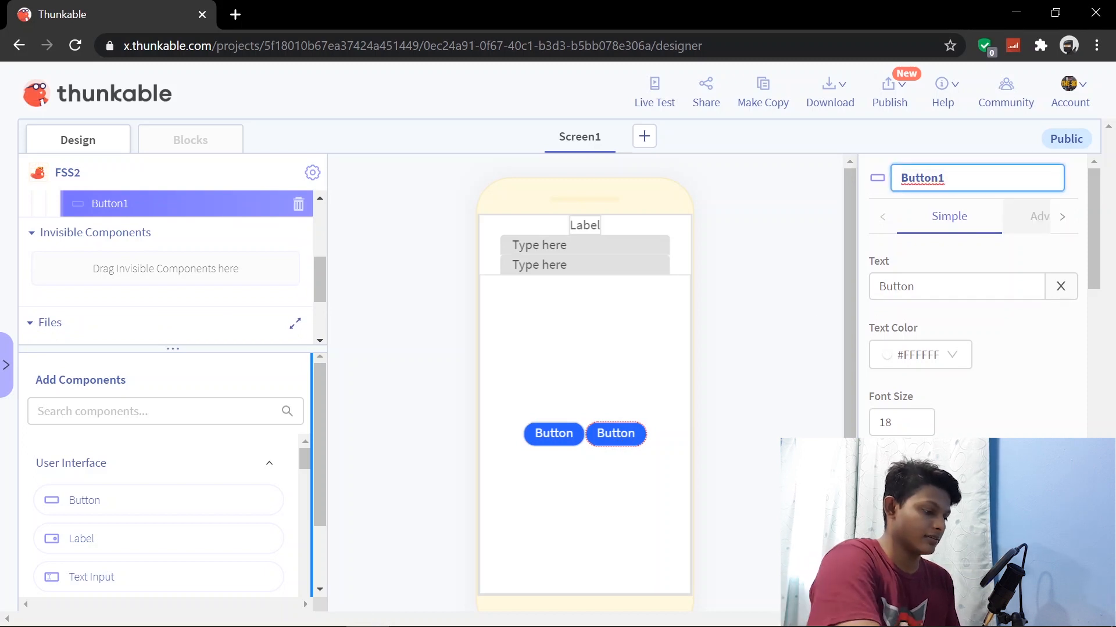
pyautogui.hotkey('ctrl', 'a')
pyautogui.write('CLEAR')
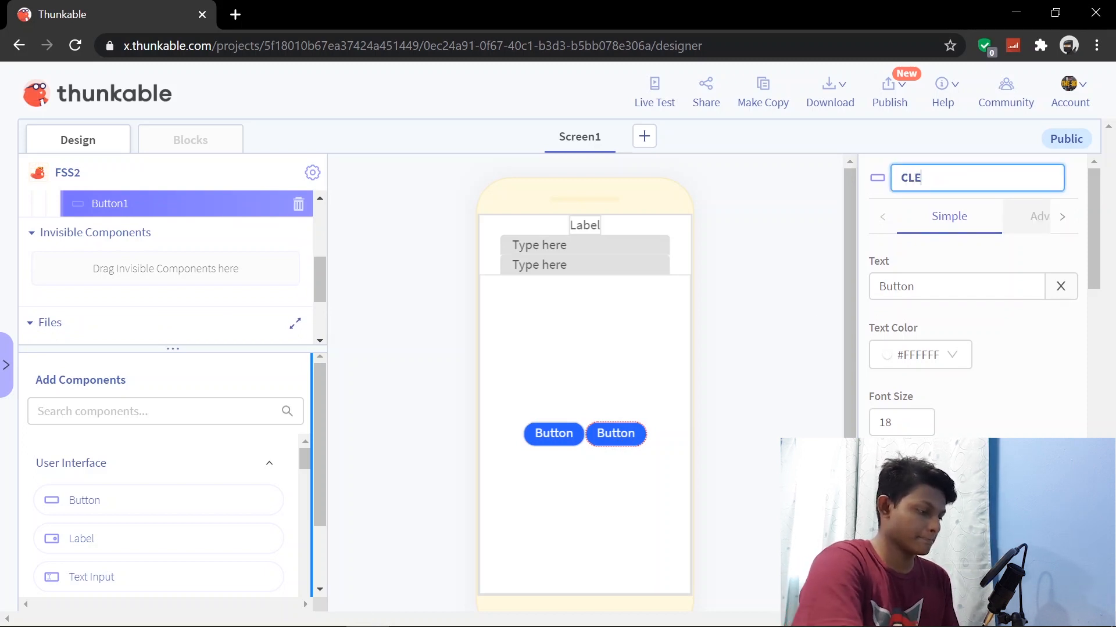
pyautogui.press('Return')
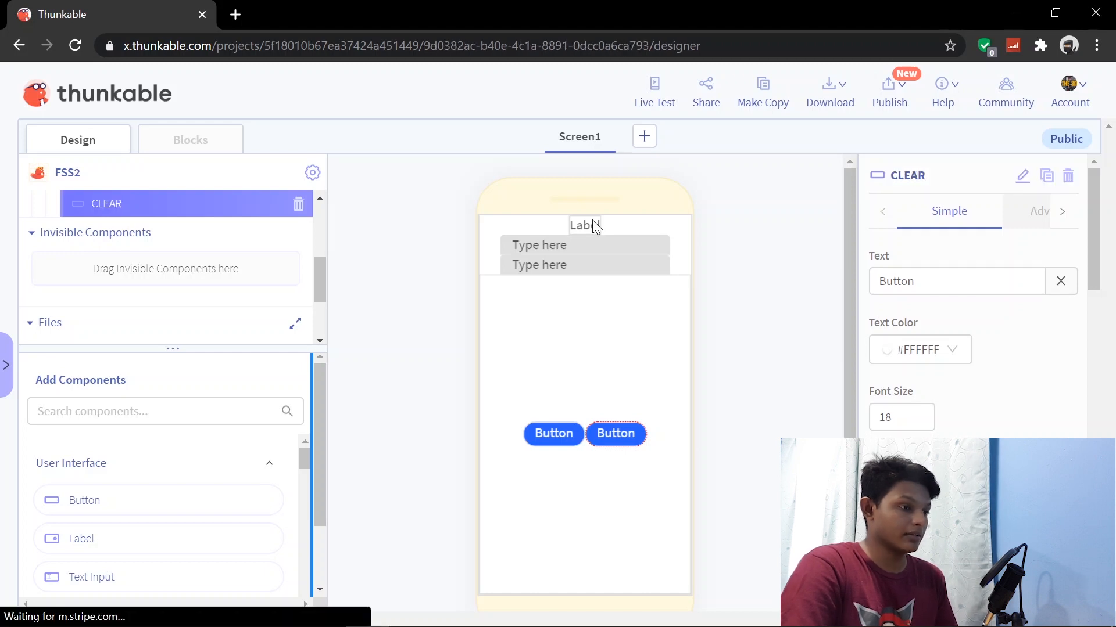
# Step: Rename the label component above the text inputs as TITLE
pyautogui.click(592, 221)
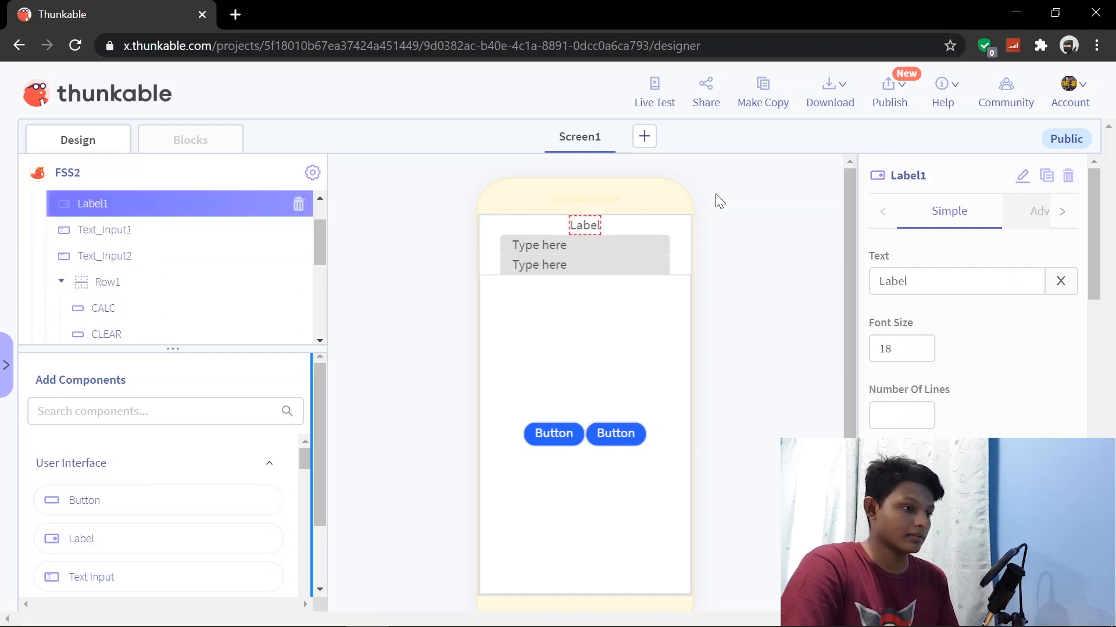
pyautogui.click(1024, 176)
pyautogui.hotkey('ctrl', 'a')
pyautogui.write('TITLE')
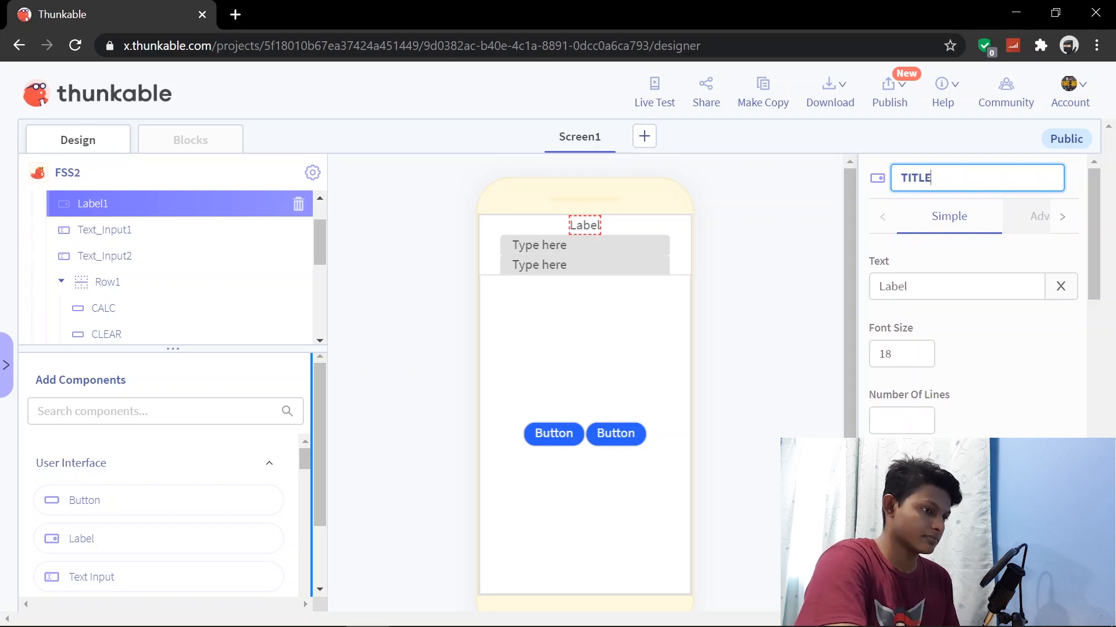
pyautogui.press('Return')
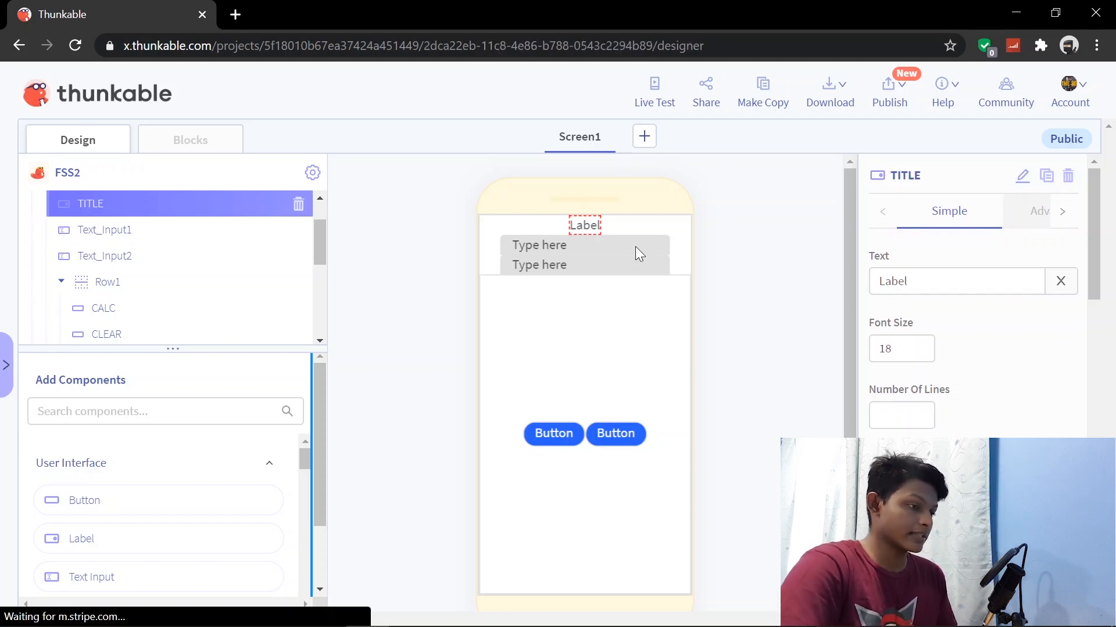
# Step: Rename the first text input component, directly below the label, as HEIGHTin
pyautogui.click(636, 246)
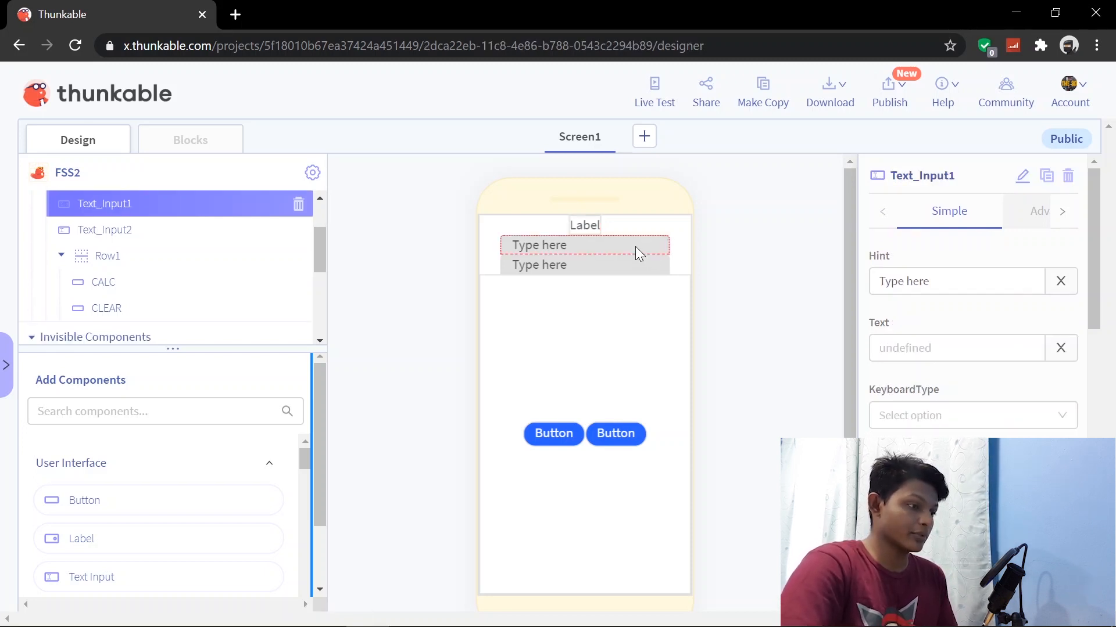
pyautogui.click(1020, 178)
pyautogui.hotkey('ctrl', 'a')
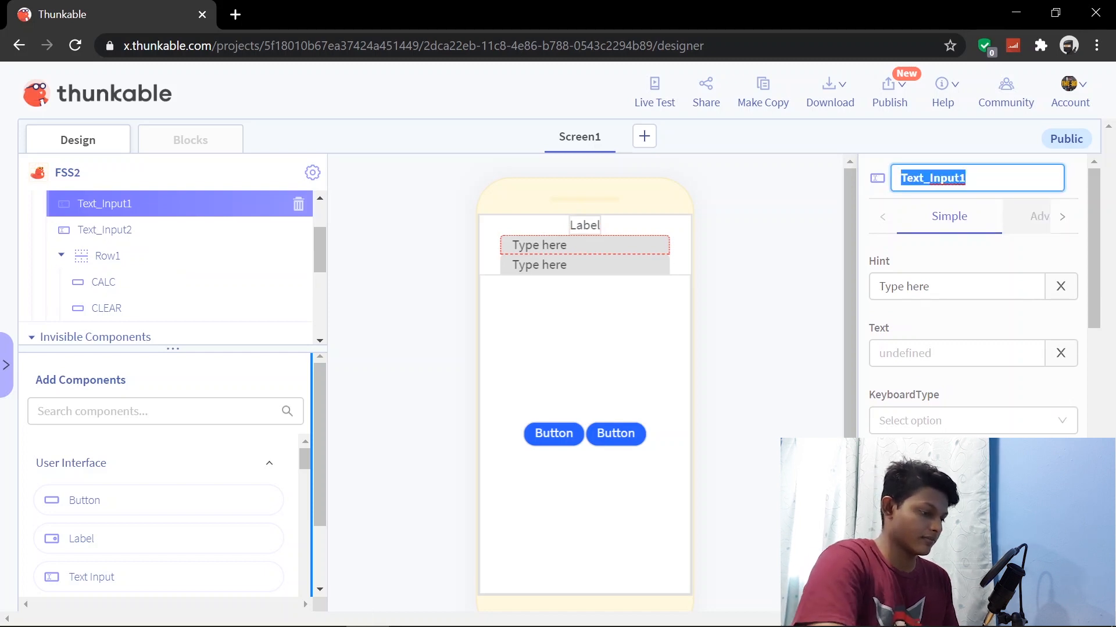
pyautogui.write('HEIG')
pyautogui.press('BackSpace')
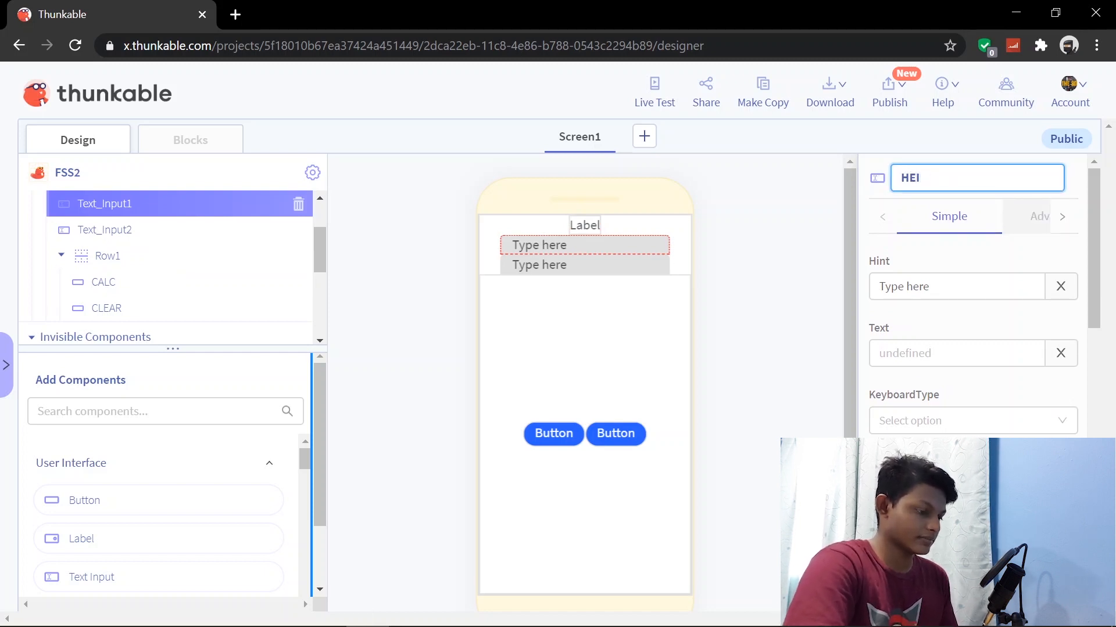
pyautogui.write('GHTin')
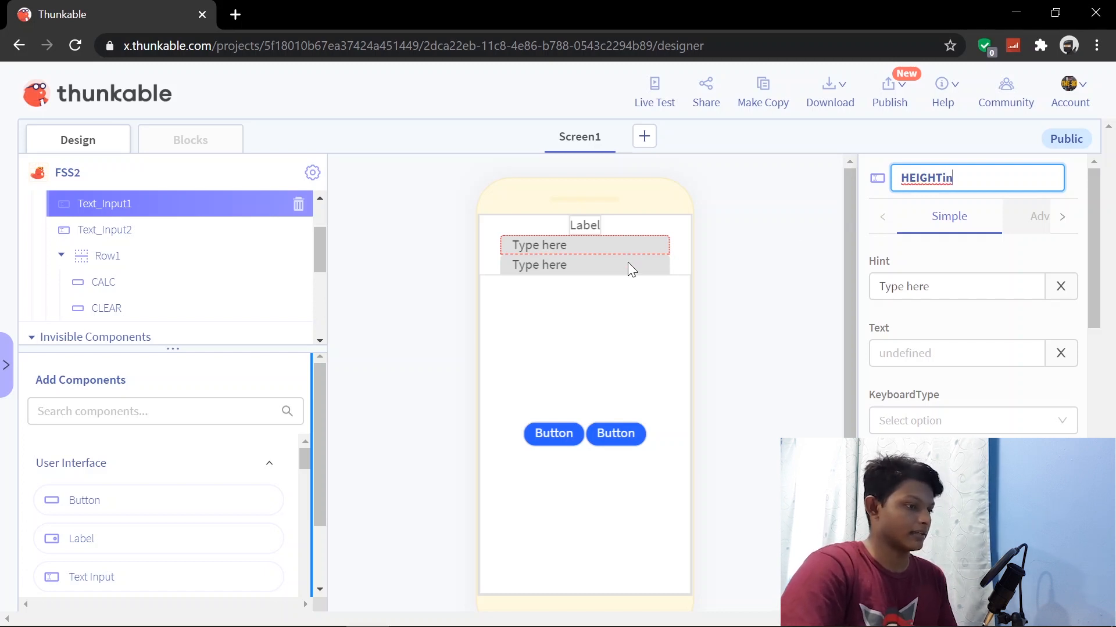
# Step: Rename the second text input component, directly above the button row, as WEIGHTin
pyautogui.click(626, 266)
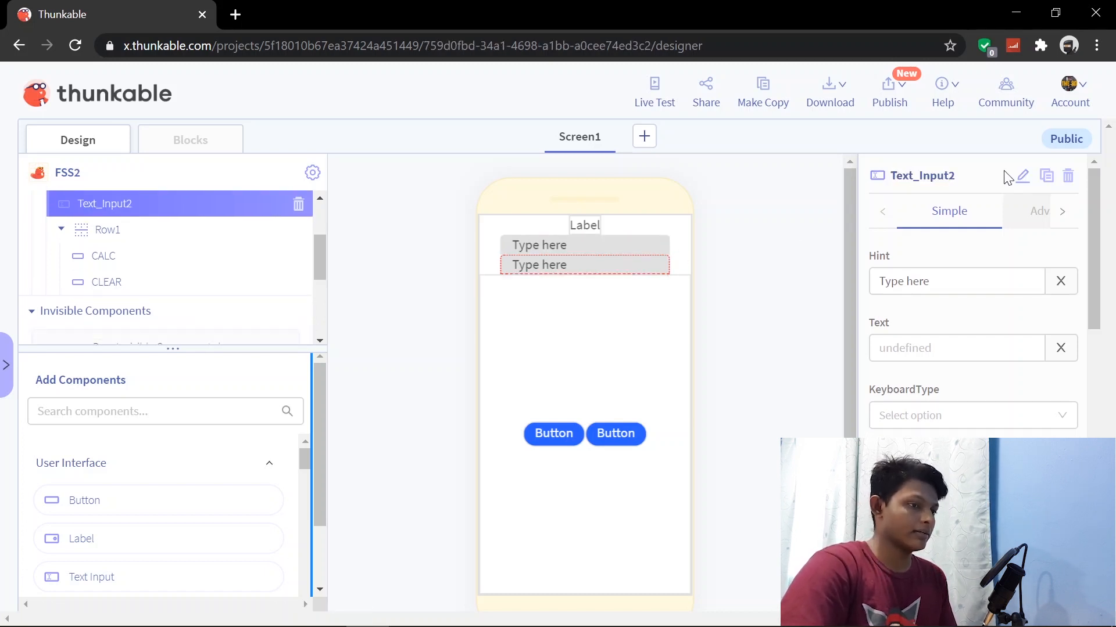
pyautogui.click(1020, 177)
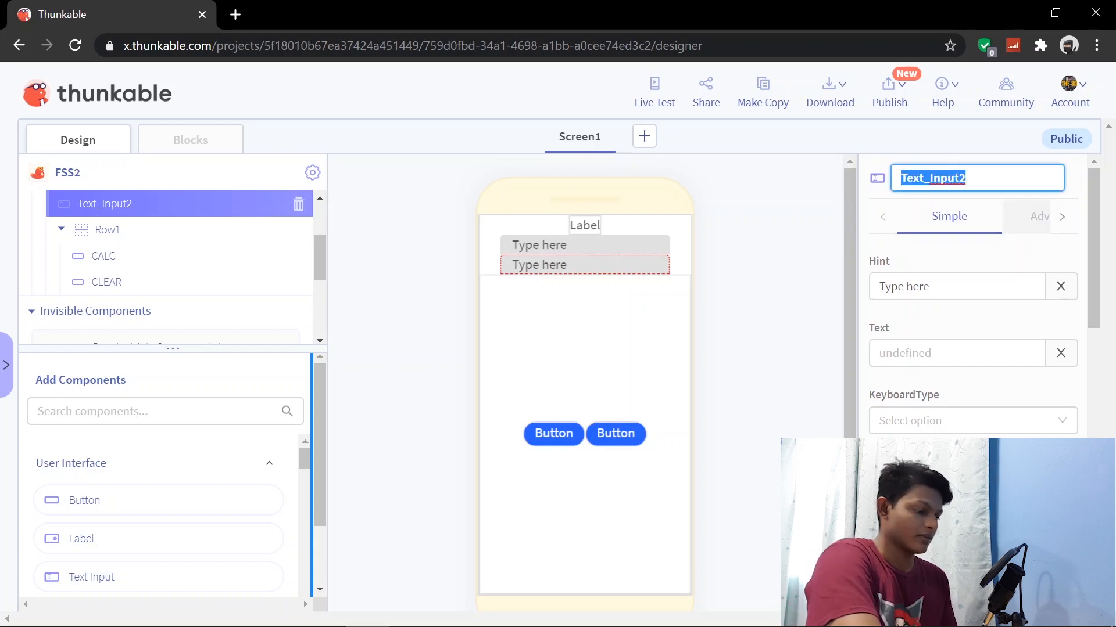
pyautogui.write('We')
pyautogui.press('BackSpace')
pyautogui.write('EI')
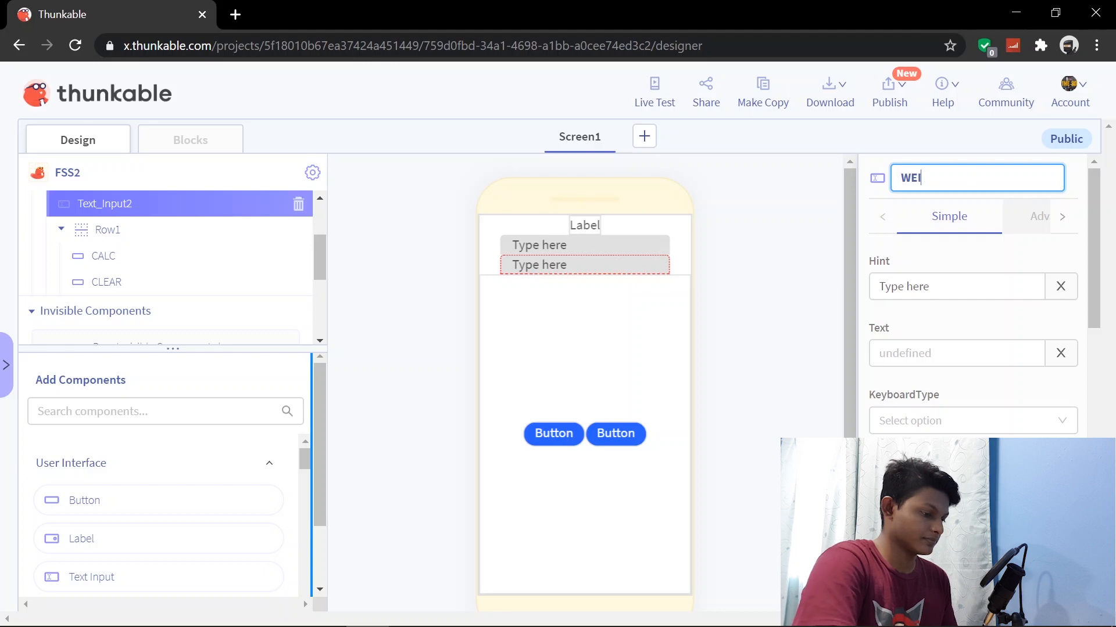
pyautogui.write('GHTin')
pyautogui.click(688, 248)
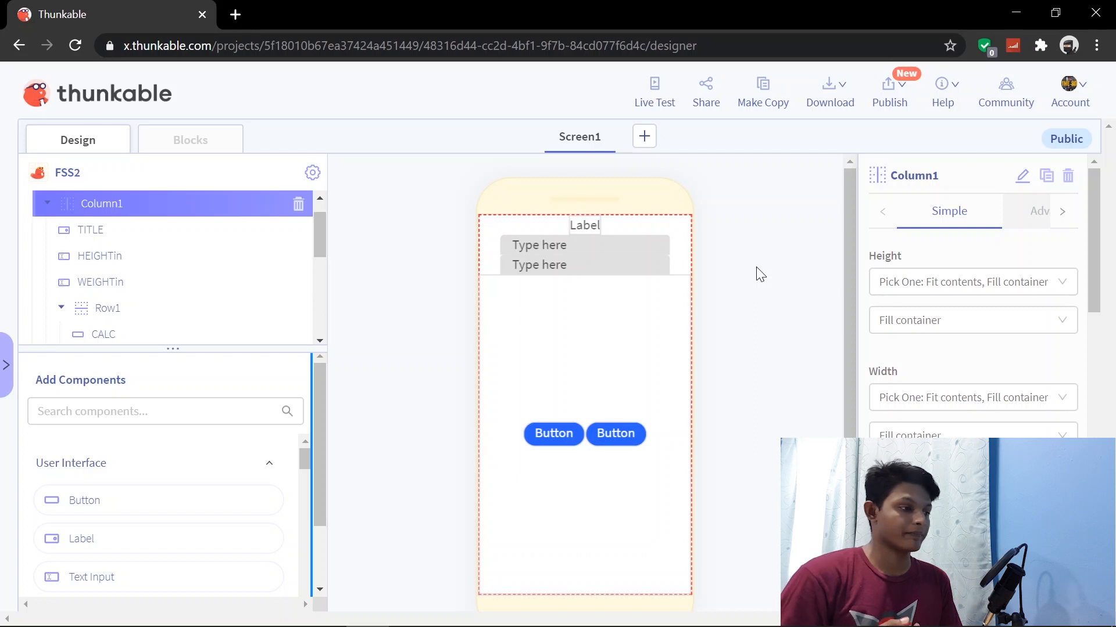
# Step: Set the height of the row holding the two buttons to a relative size of 10%
pyautogui.click(637, 337)
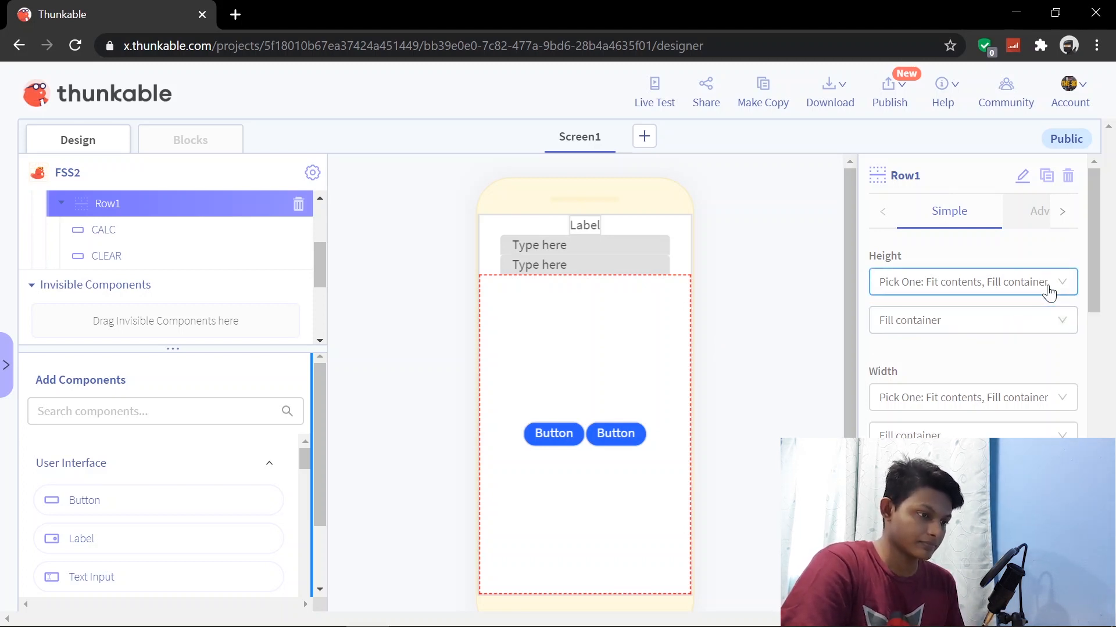
pyautogui.click(1011, 283)
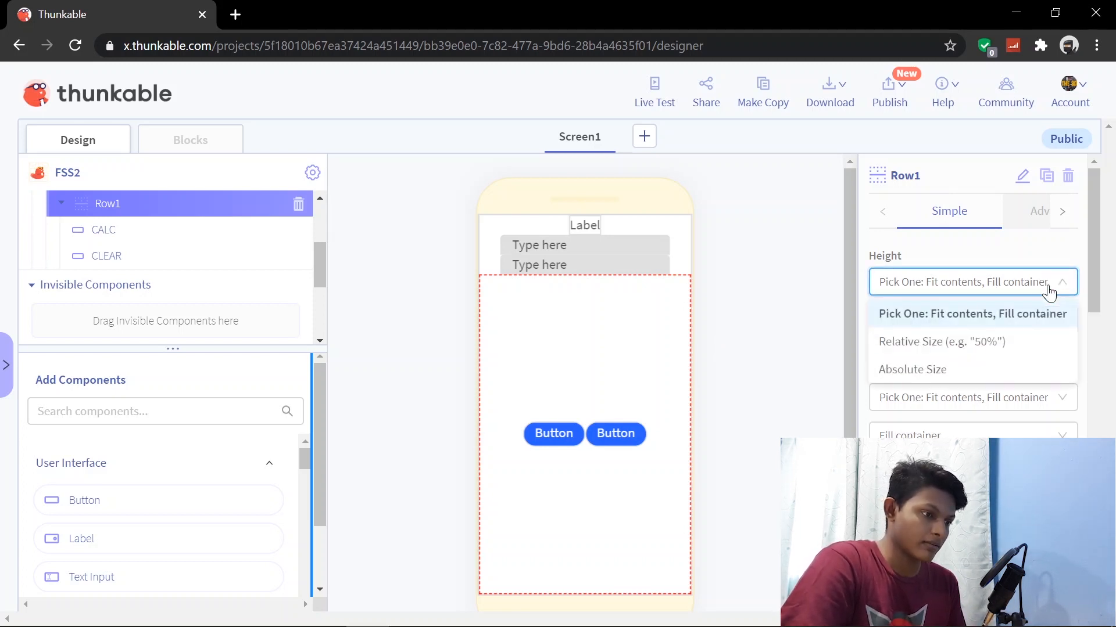
pyautogui.click(932, 344)
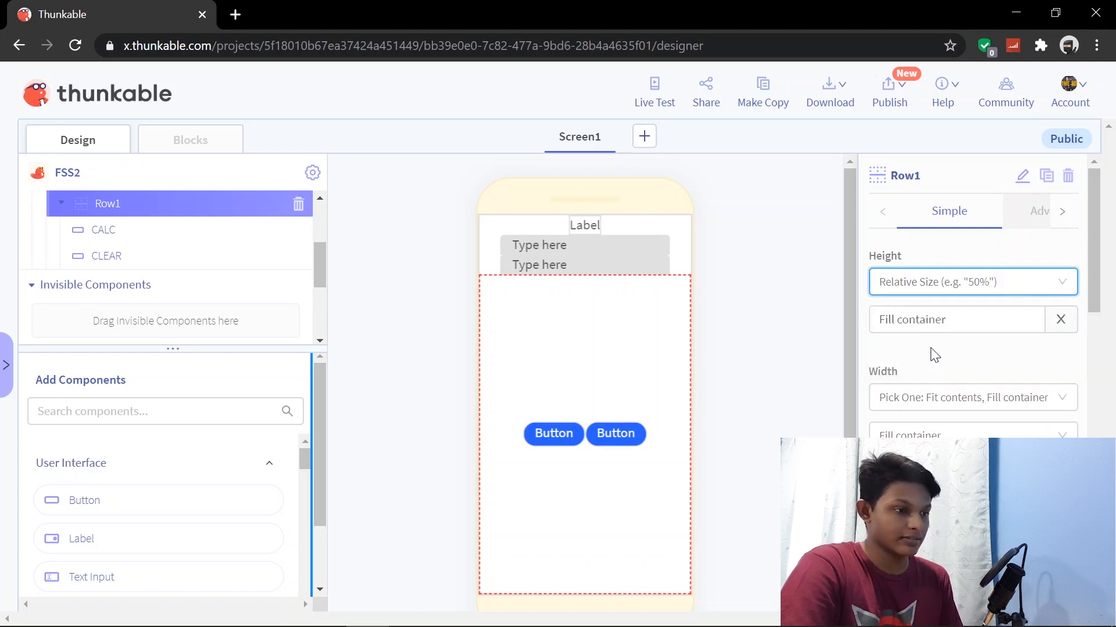
pyautogui.click(957, 320)
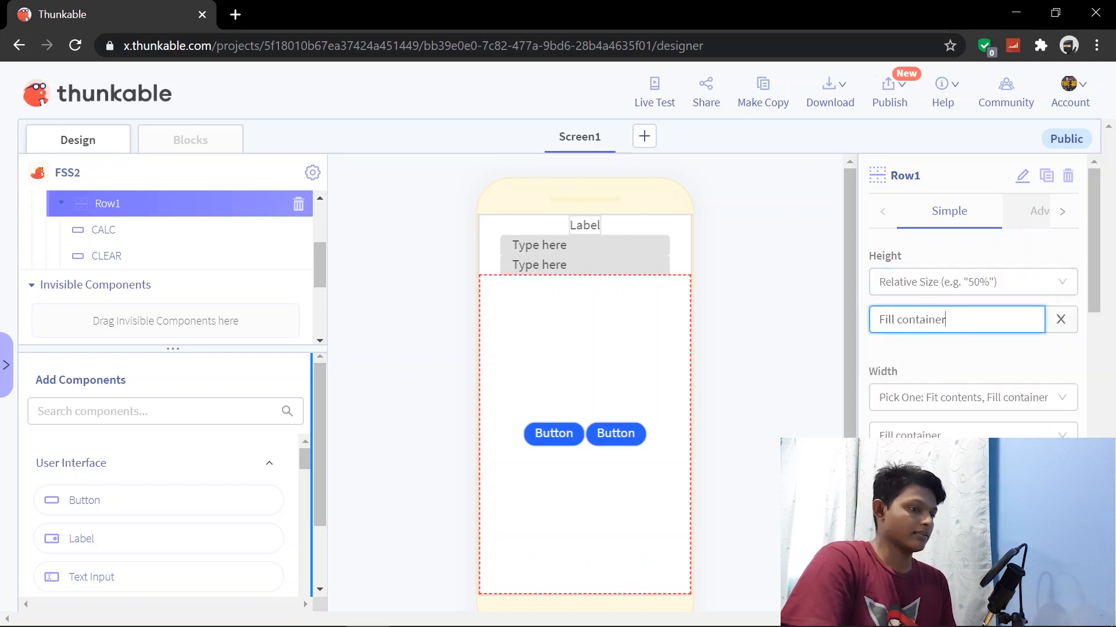
pyautogui.hotkey('ctrl', 'a')
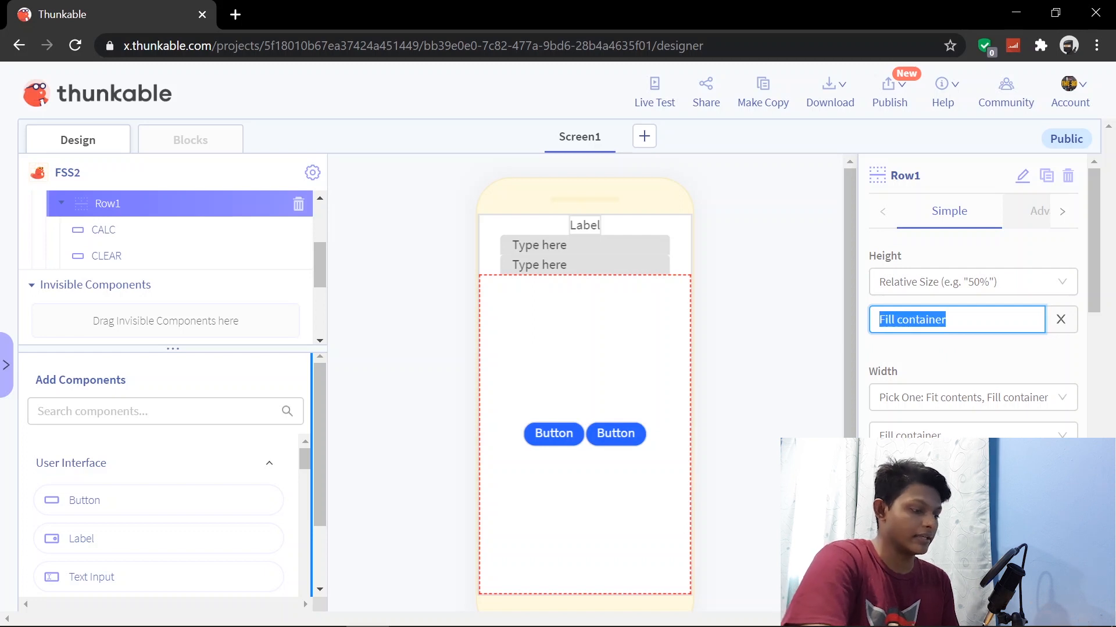
pyautogui.write('10')
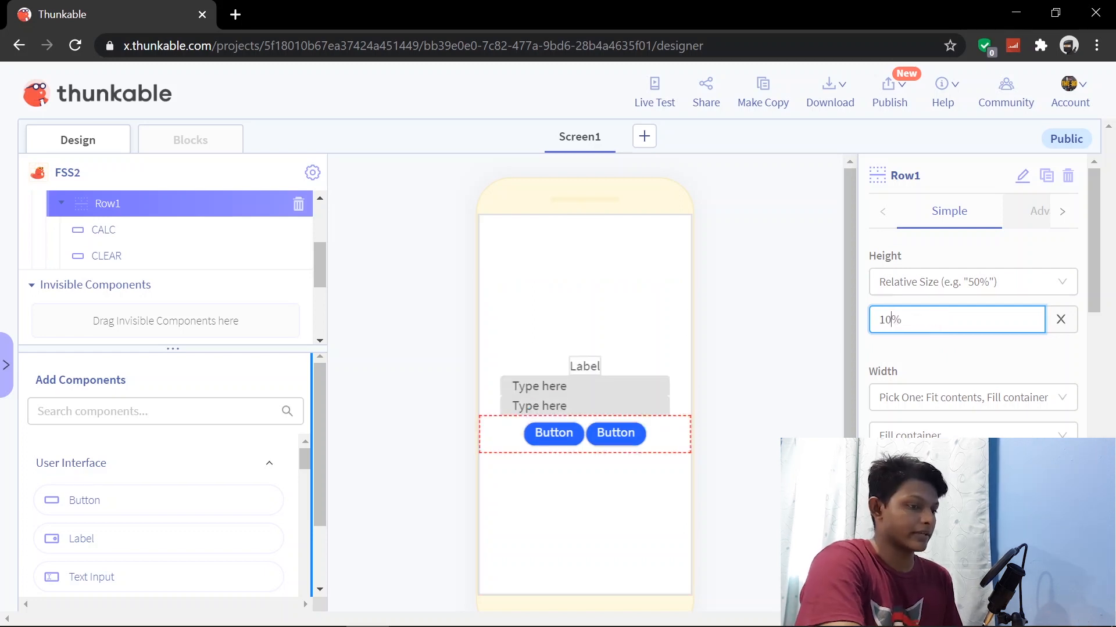
pyautogui.click(803, 382)
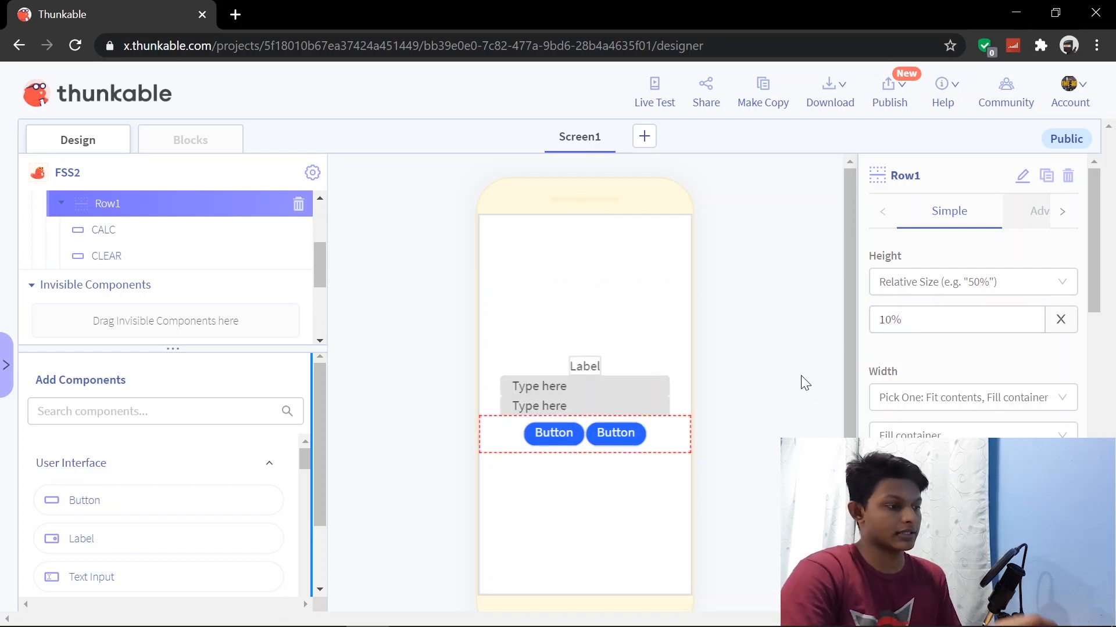
# Step: Set the vertical alignment of the column containing all the components to top
pyautogui.click(585, 366)
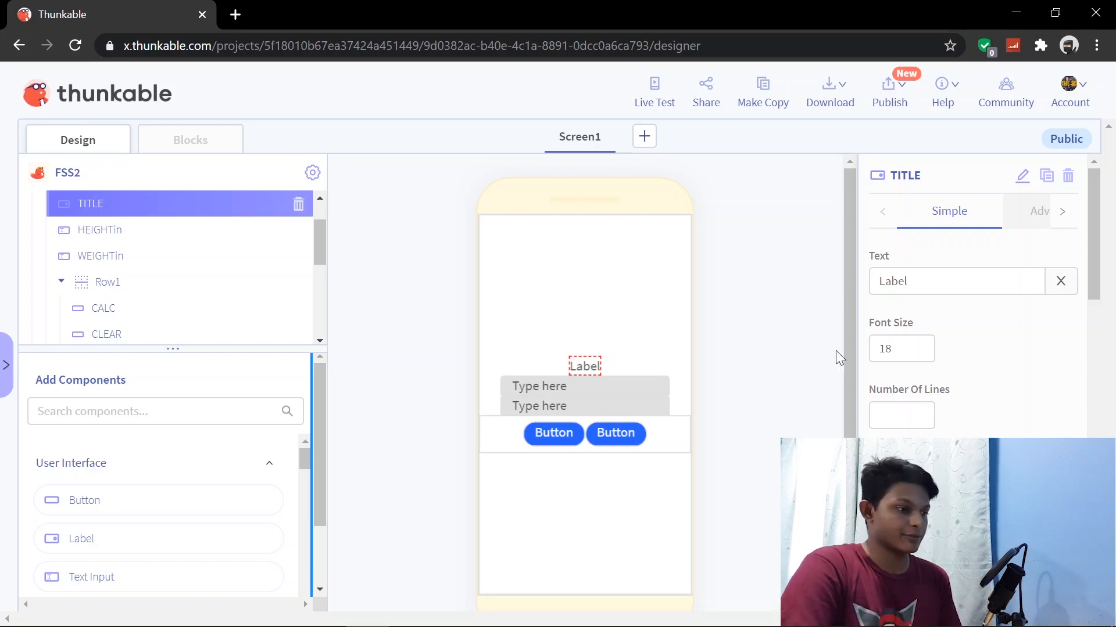
pyautogui.click(666, 276)
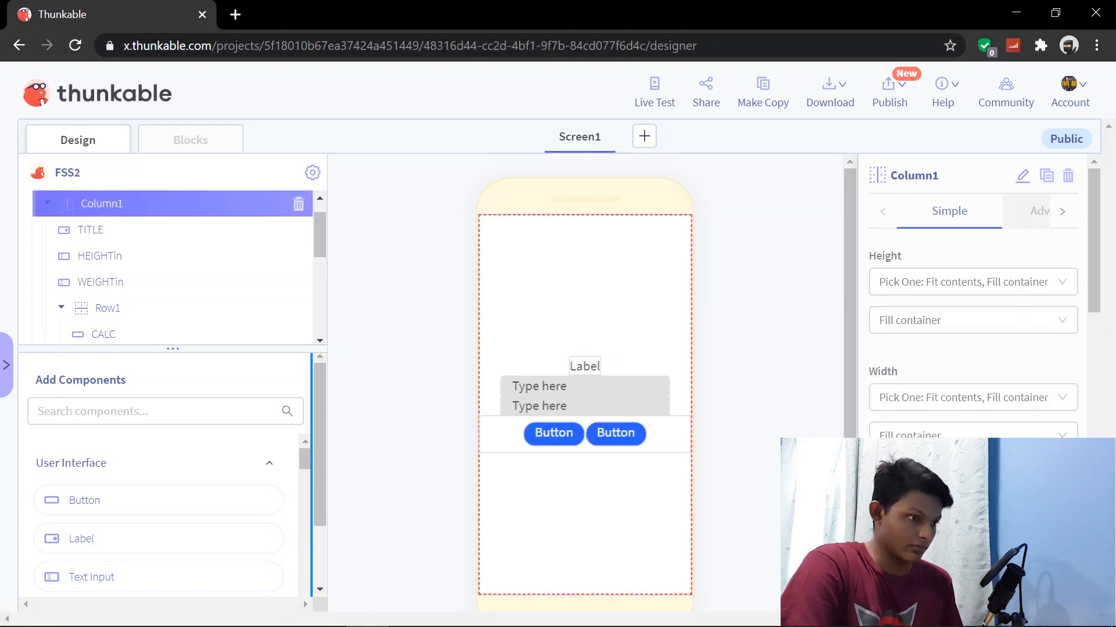
pyautogui.scroll(-3, 991, 367)
pyautogui.scroll(-5, 992, 367)
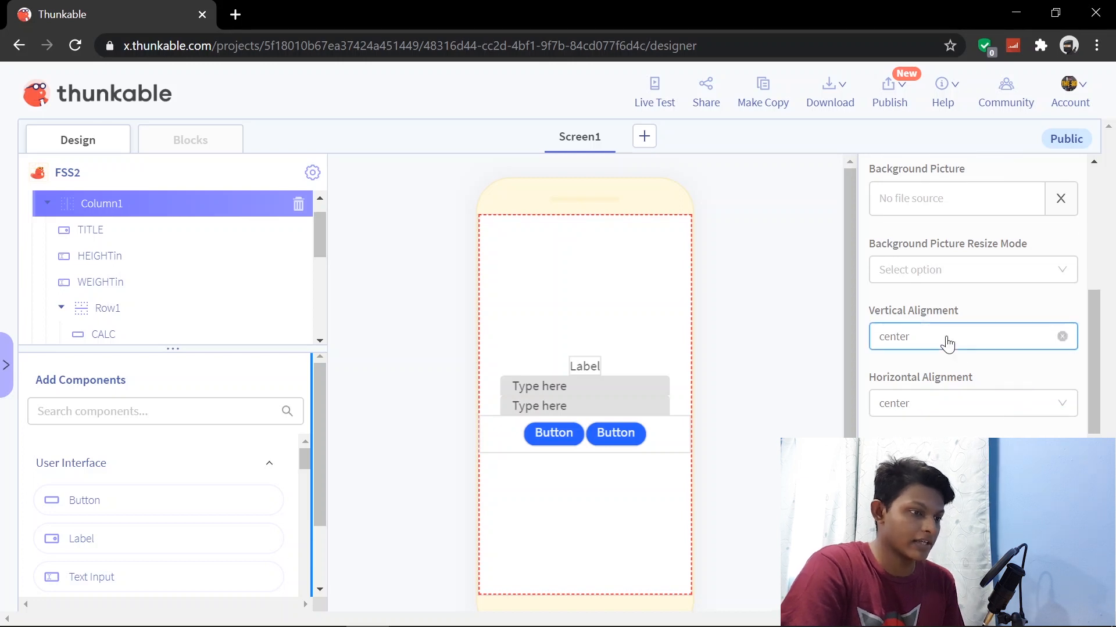
pyautogui.click(947, 342)
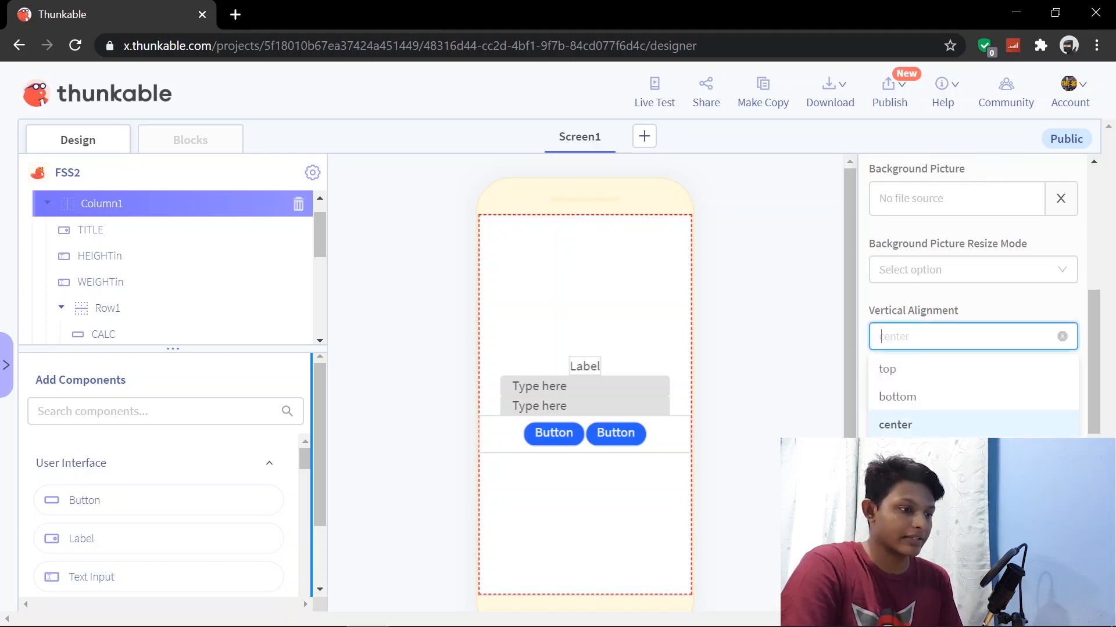
pyautogui.click(930, 376)
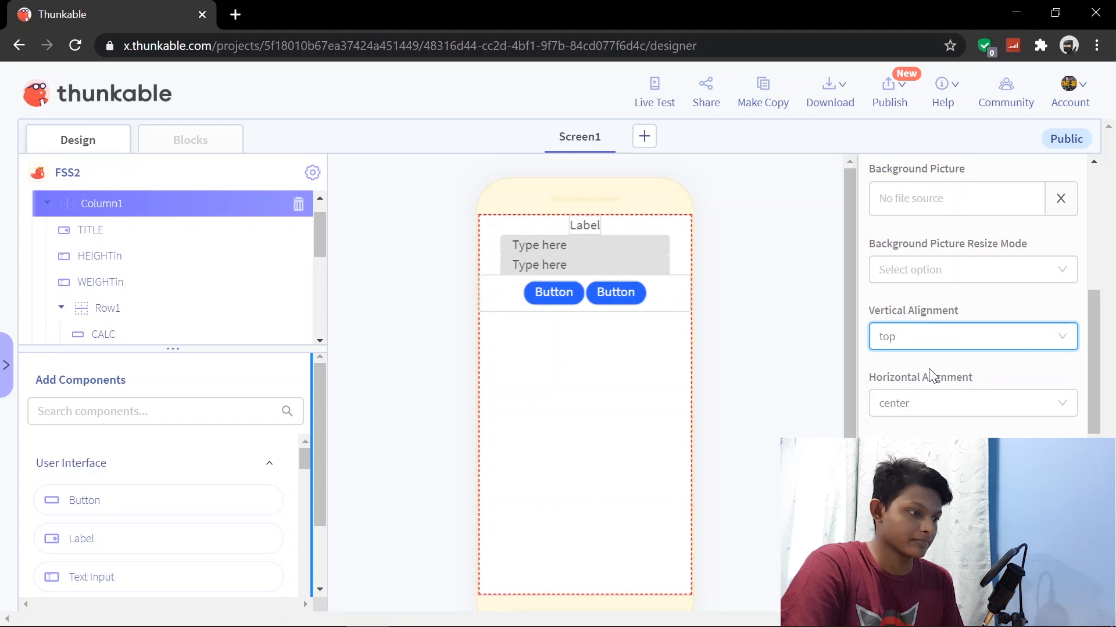
# Step: Give the HEIGHTin text input a top margin of 50 %, using percent as the margin unit
pyautogui.click(644, 227)
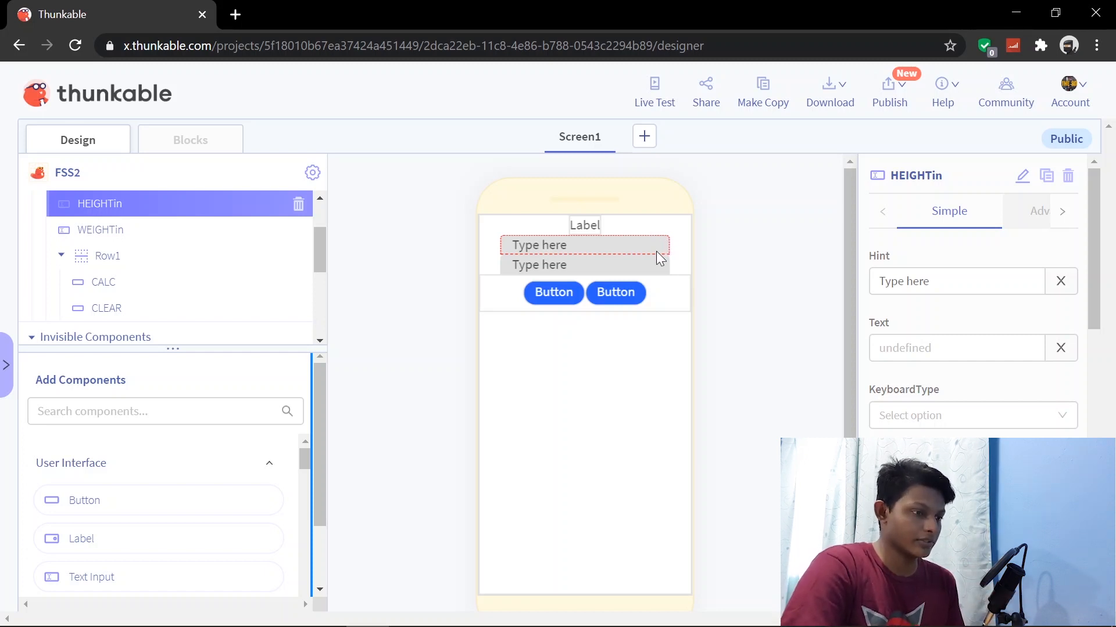
pyautogui.scroll(-6, 962, 414)
pyautogui.click(960, 408)
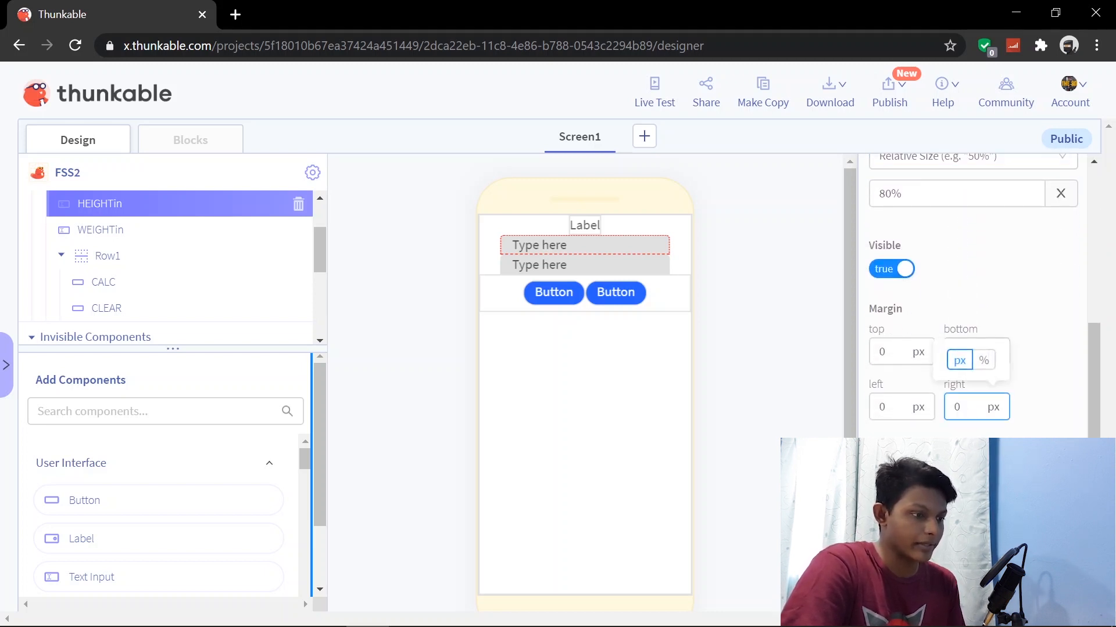
pyautogui.moveTo(918, 352)
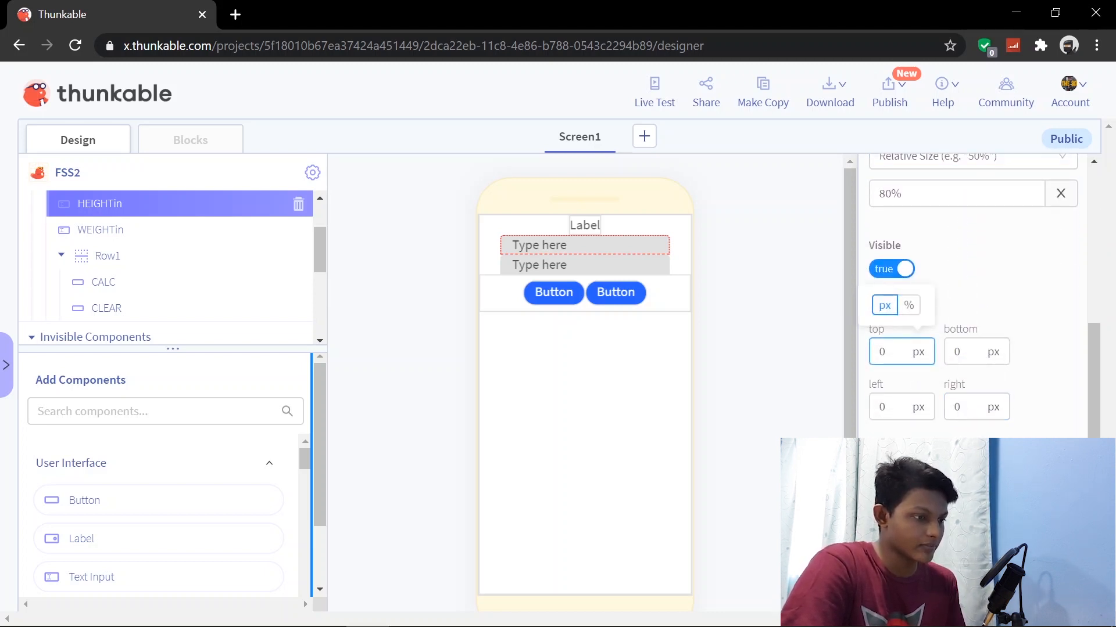
pyautogui.click(909, 305)
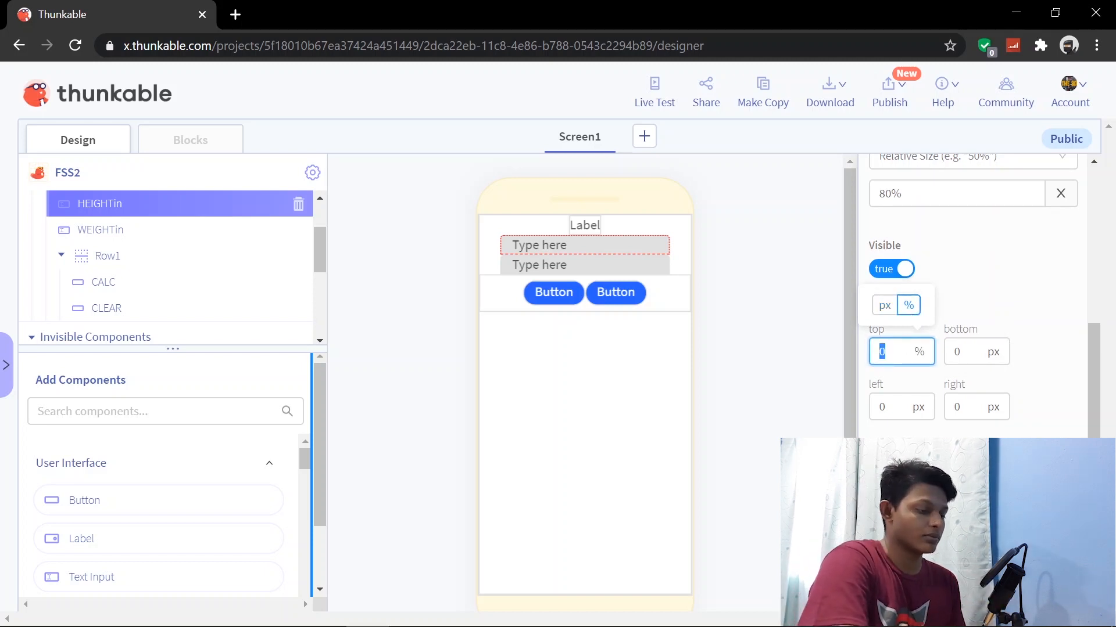
pyautogui.write('50')
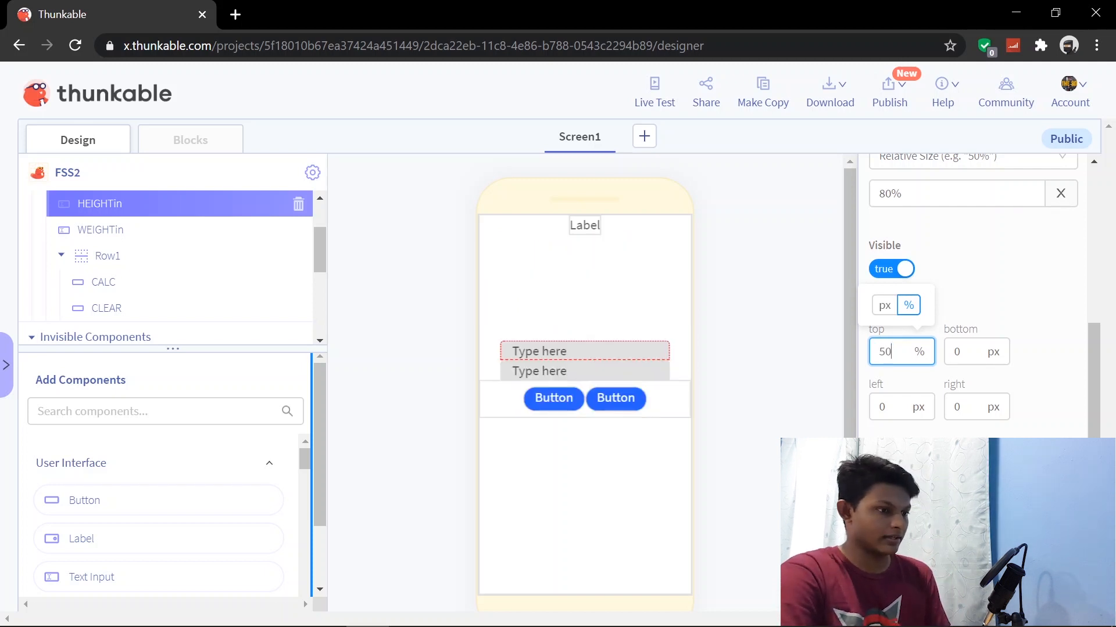
pyautogui.click(845, 326)
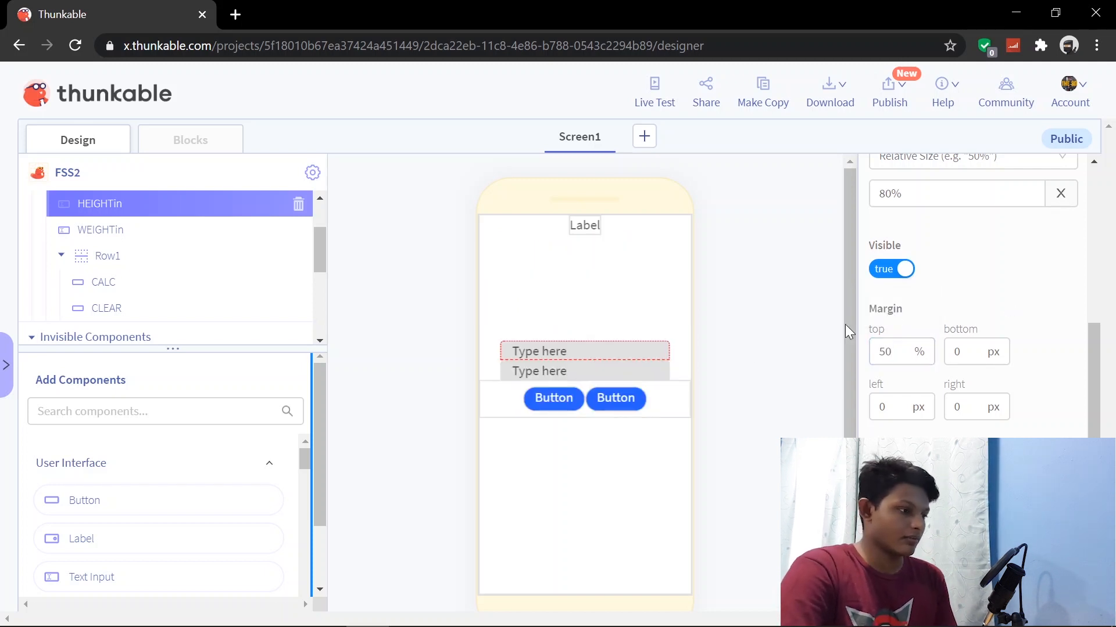
# Step: Give the WEIGHTin text input a top margin of 10 %, using percent as the margin unit
pyautogui.click(653, 367)
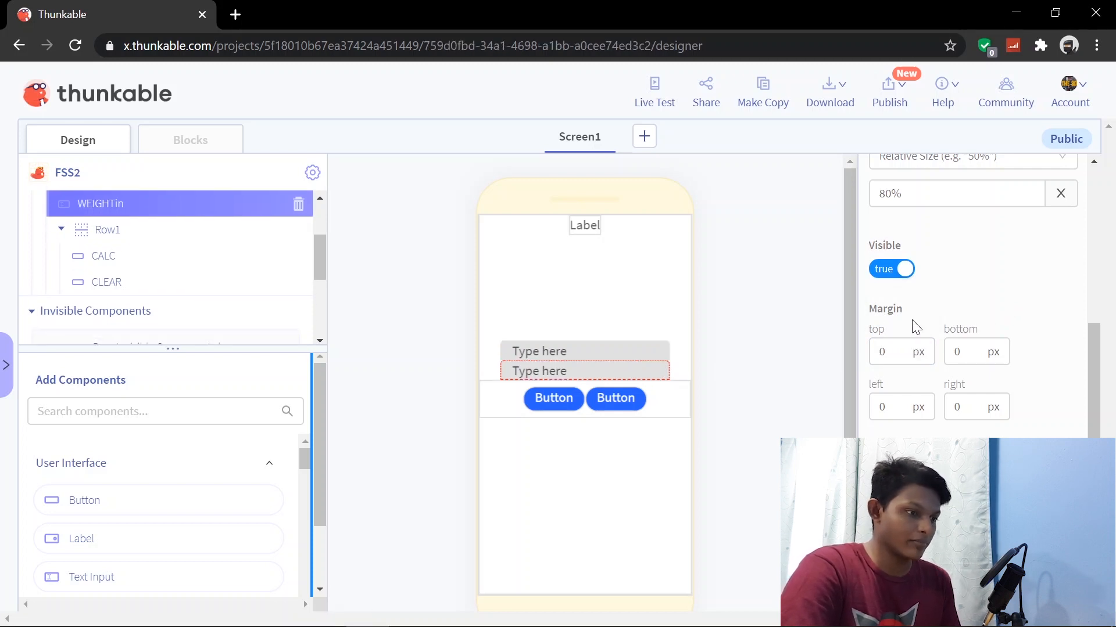
pyautogui.click(904, 348)
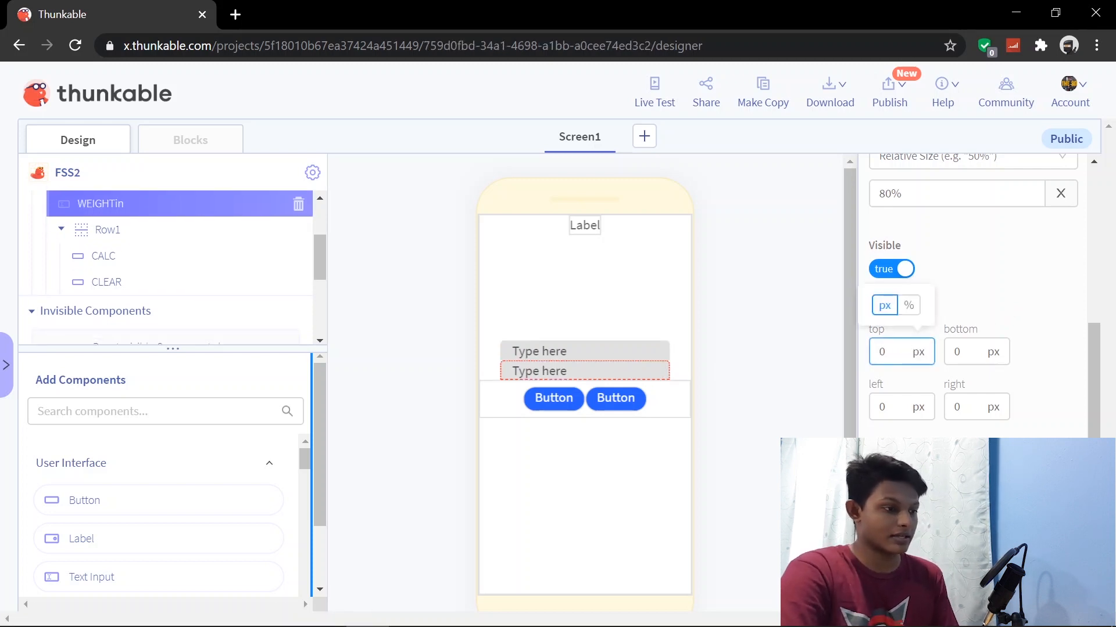
pyautogui.click(908, 306)
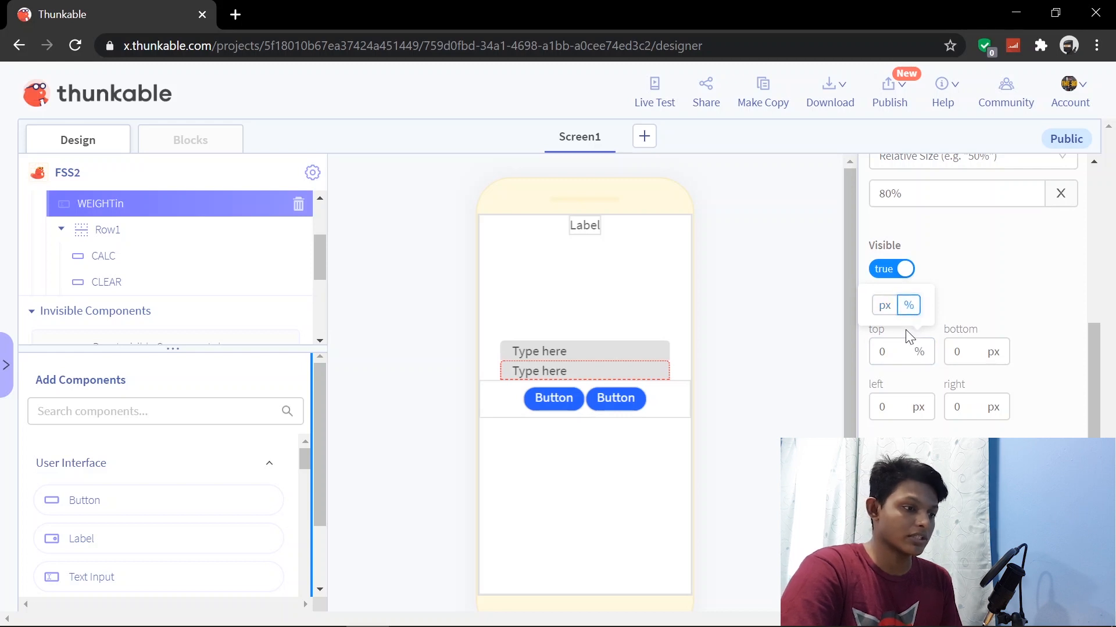
pyautogui.doubleClick(888, 352)
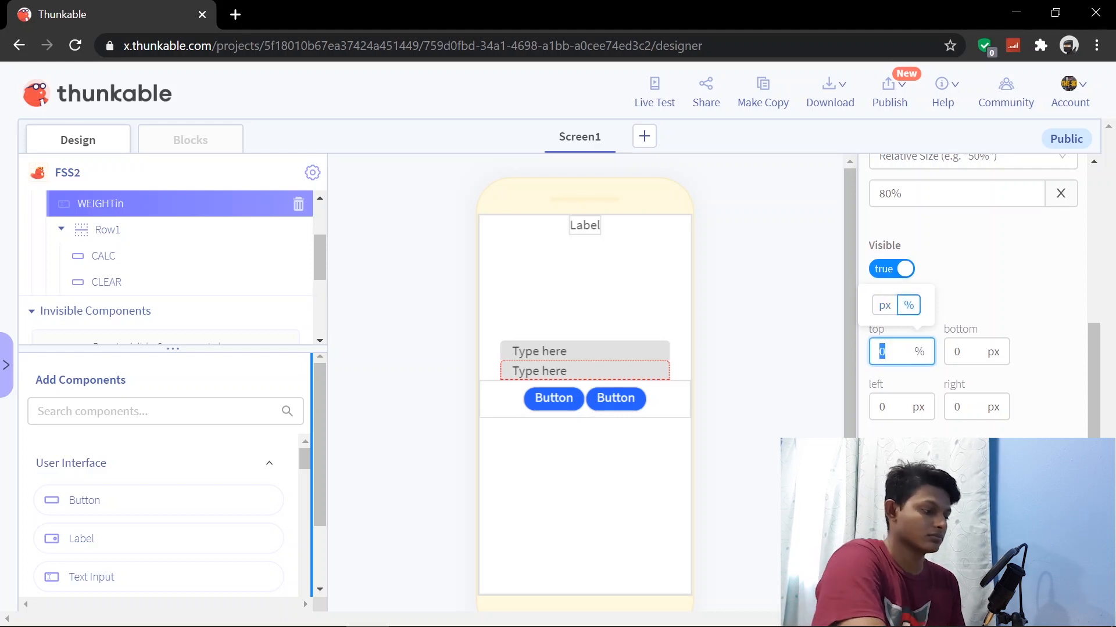
pyautogui.write('10')
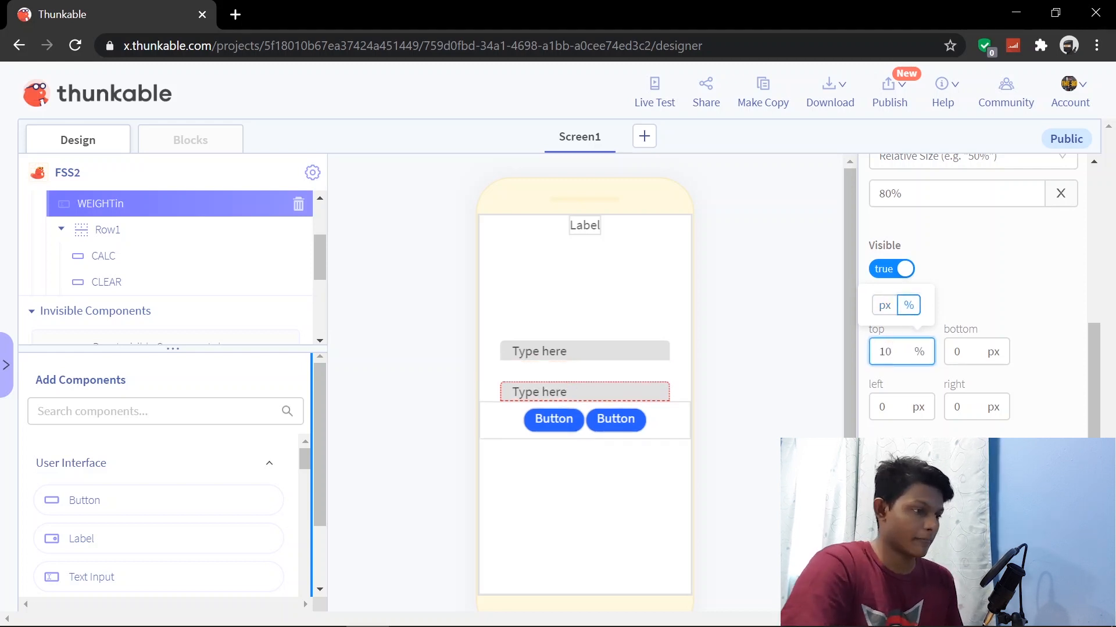
pyautogui.click(990, 308)
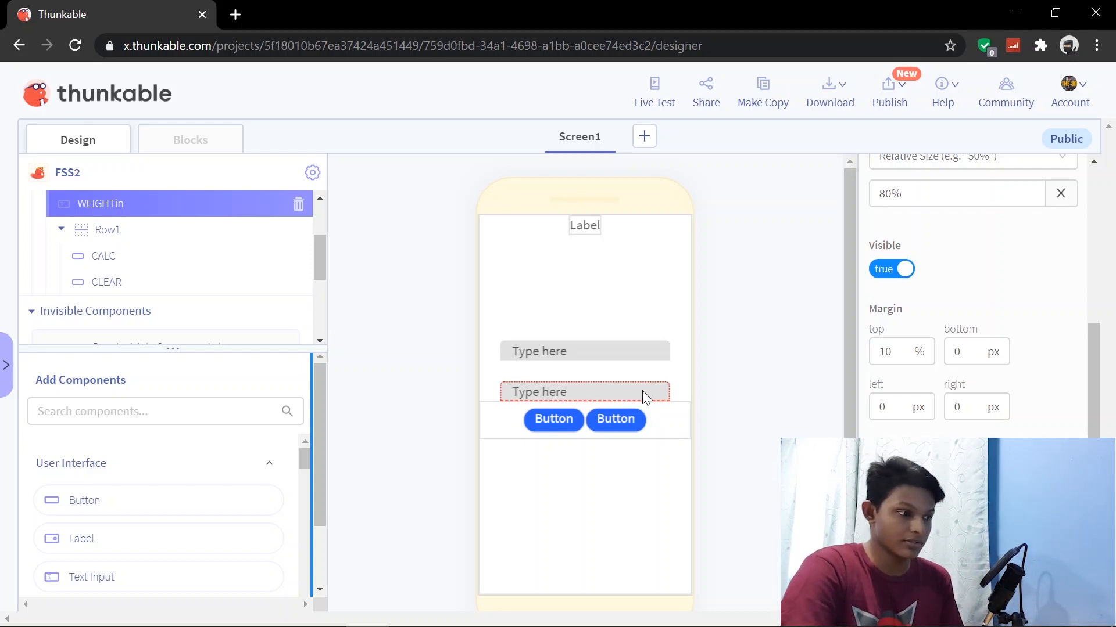
# Step: Give the WEIGHTin text input a bottom margin of 30 %, using percent as the margin unit
pyautogui.click(962, 351)
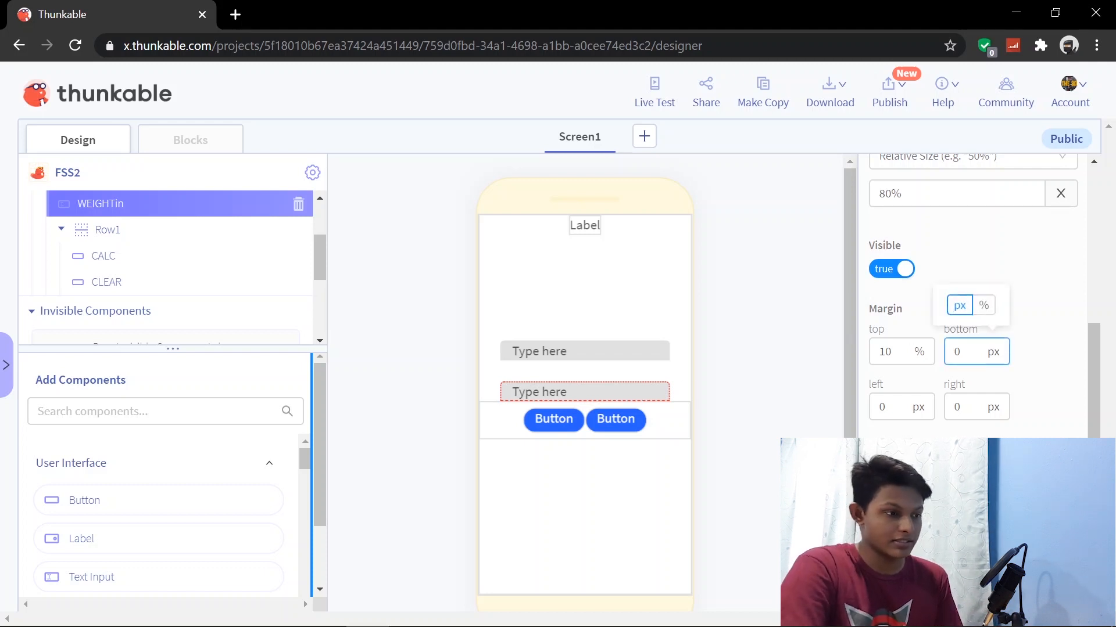
pyautogui.click(982, 308)
pyautogui.doubleClick(956, 351)
pyautogui.write('10')
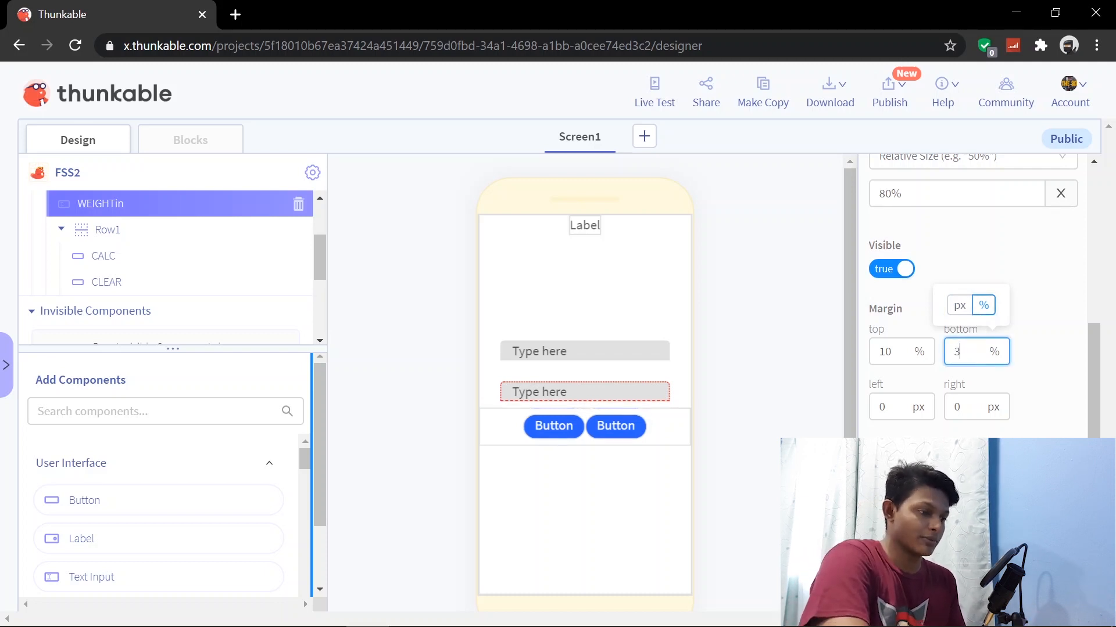
# Step: Set the TITLE label's text to BMICalc and its font size to 30
pyautogui.click(592, 226)
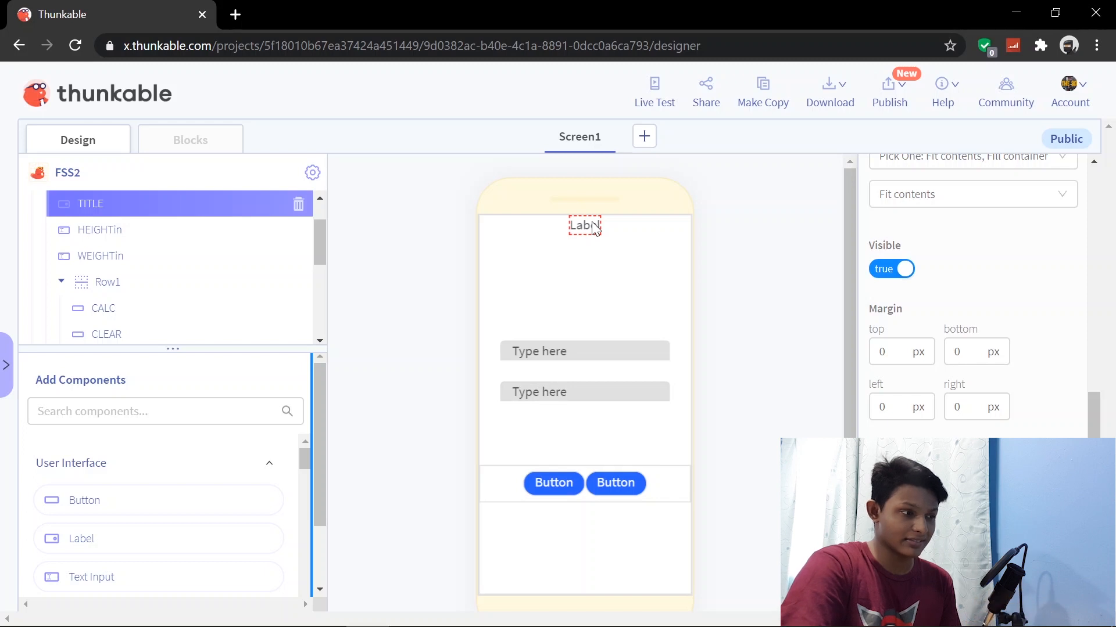
pyautogui.scroll(10, 982, 272)
pyautogui.moveTo(912, 281); pyautogui.dragTo(855, 281)
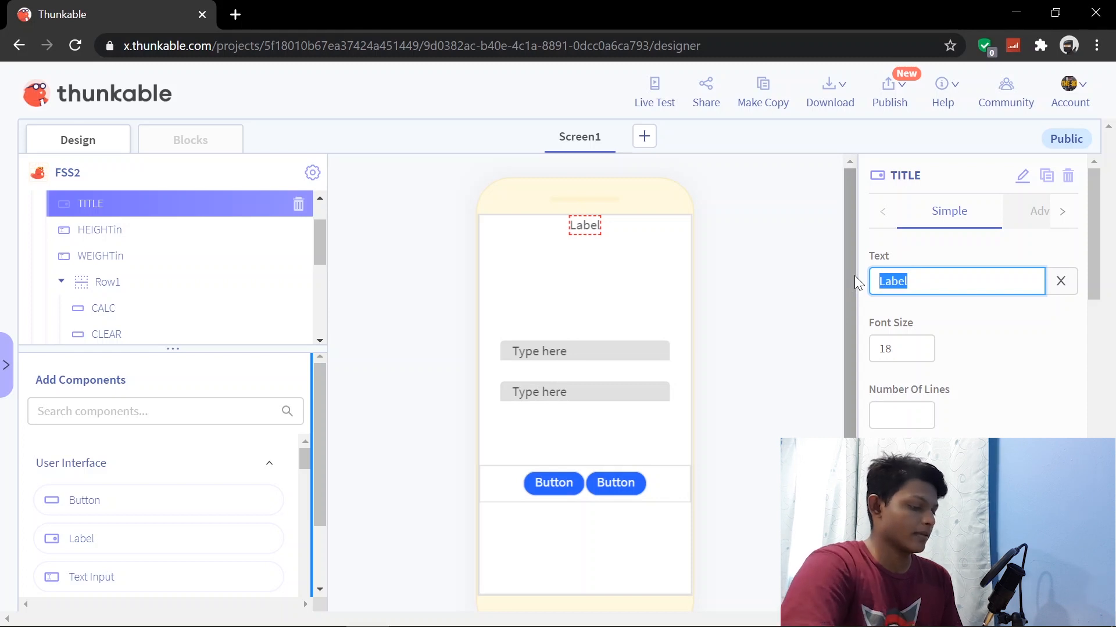
pyautogui.write('BMIC')
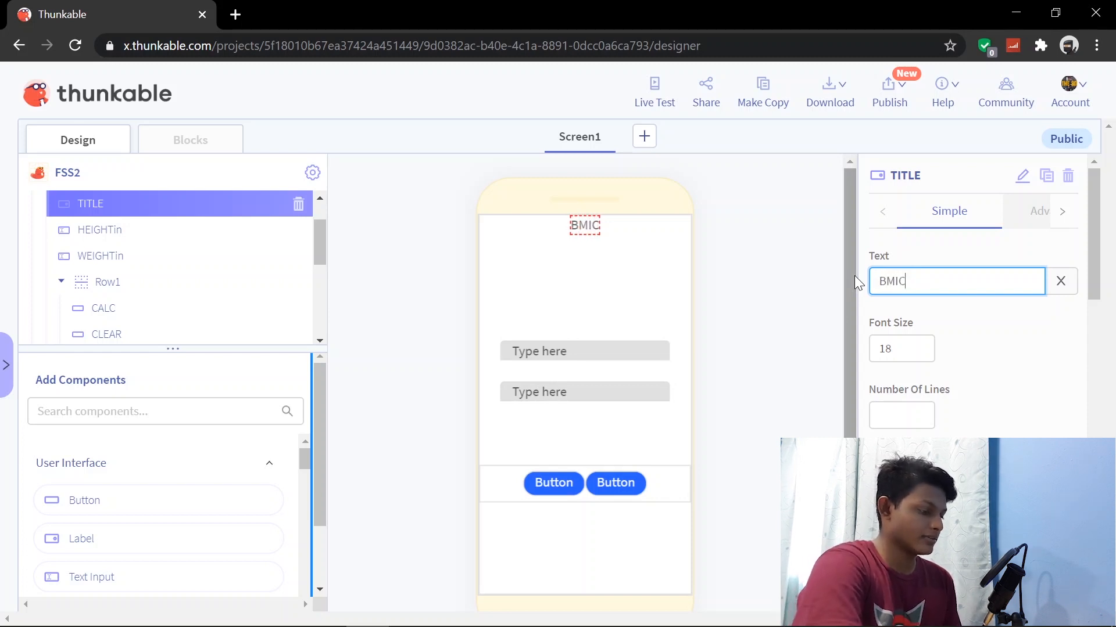
pyautogui.write('alc')
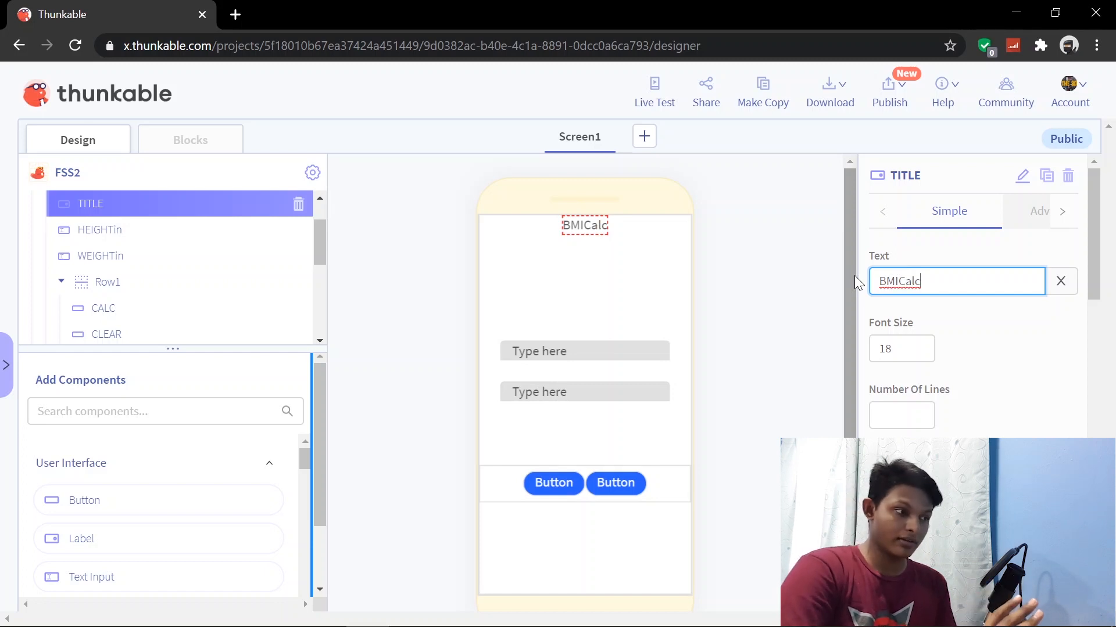
pyautogui.press('Tab')
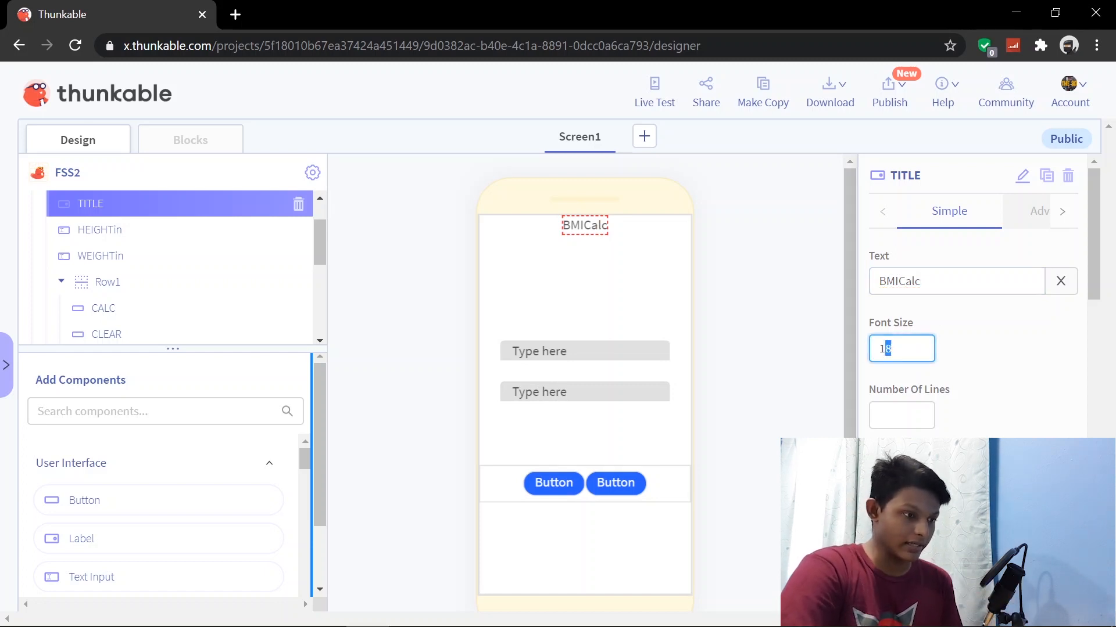
pyautogui.write('30')
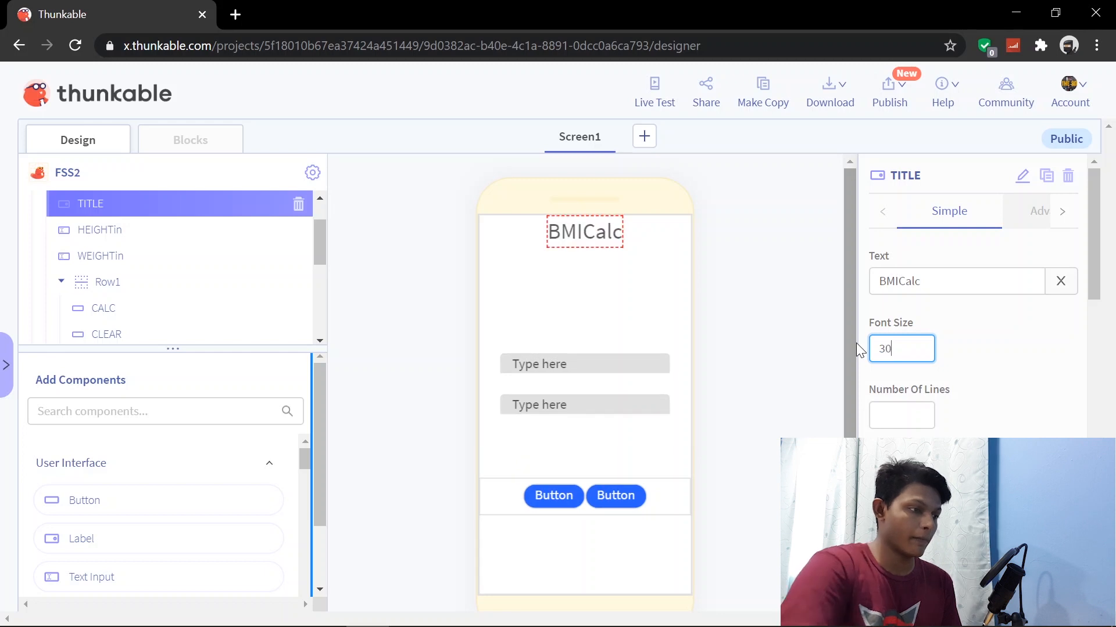
pyautogui.click(999, 366)
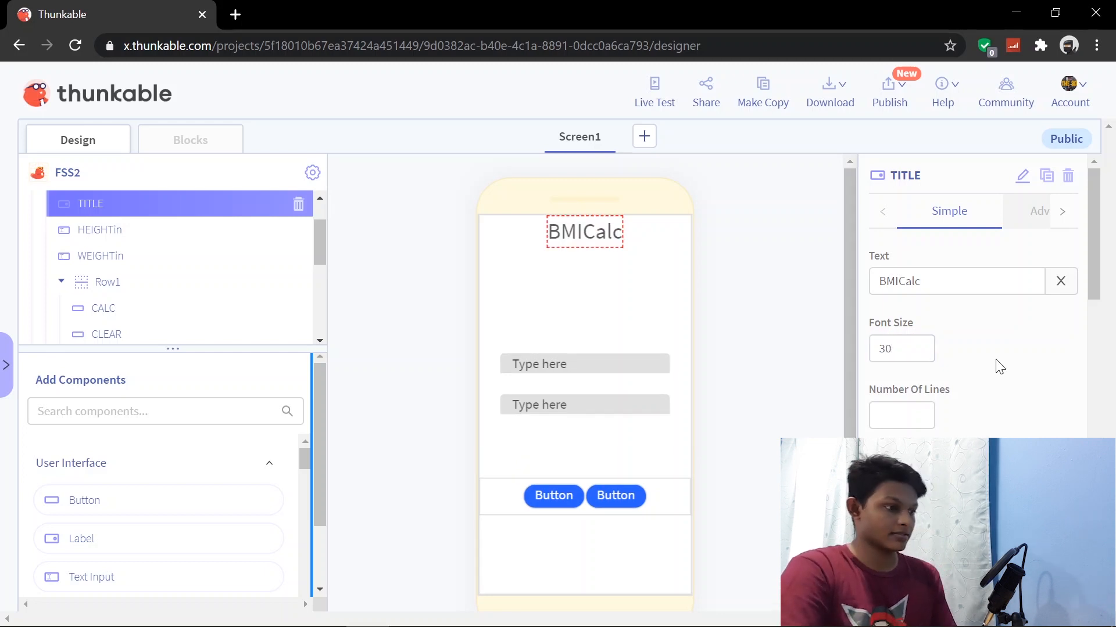
# Step: Replace the hint of the HEIGHTin text input with "Height (m)"
pyautogui.click(646, 366)
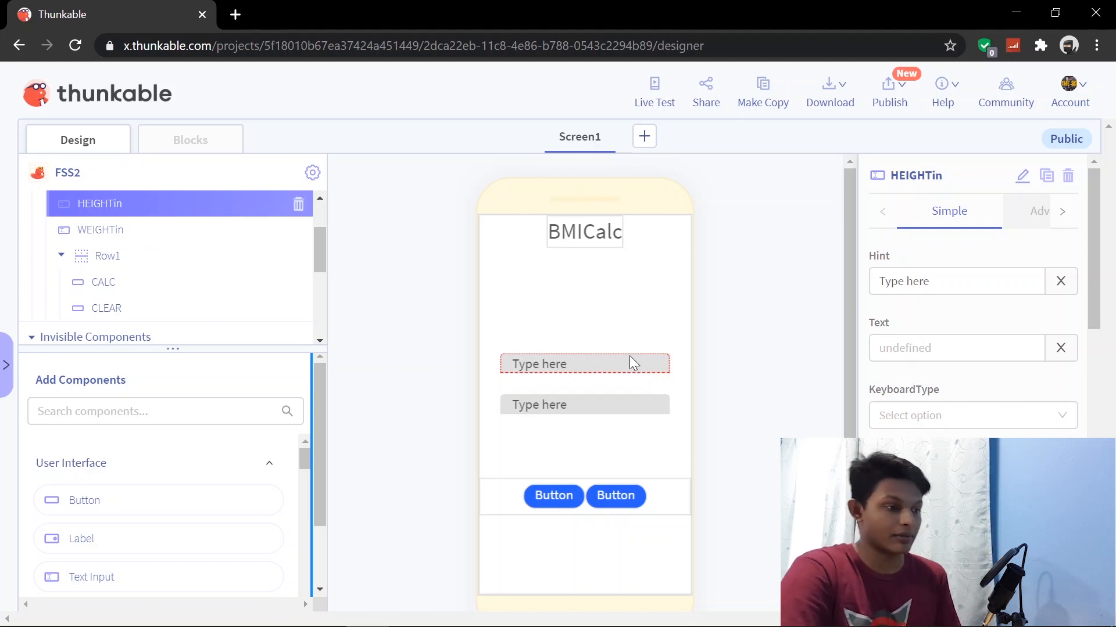
pyautogui.moveTo(943, 282); pyautogui.dragTo(898, 282)
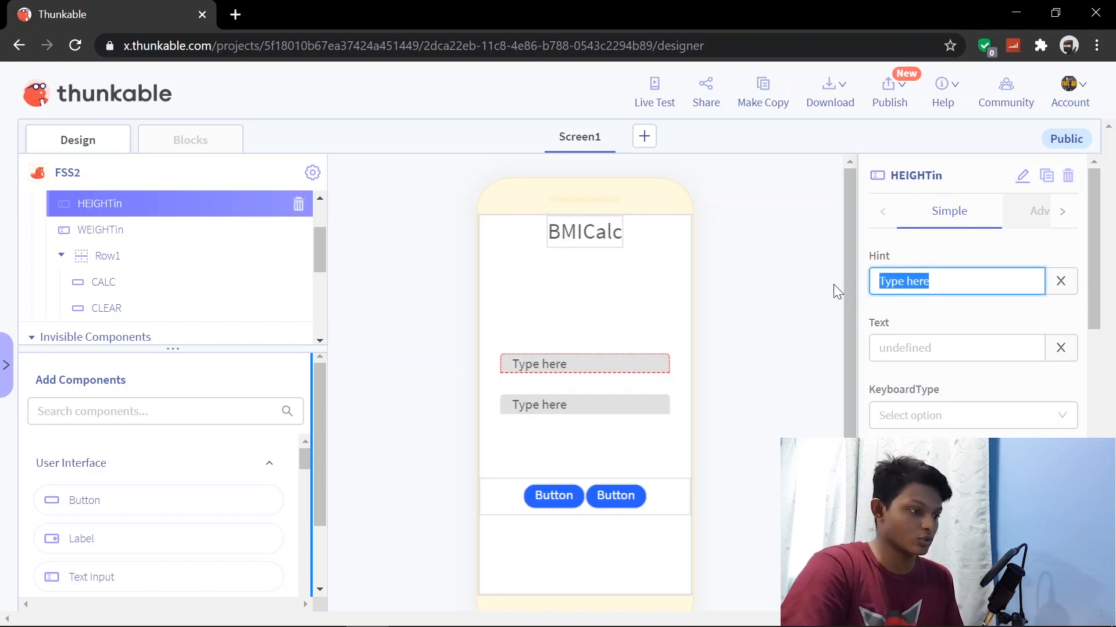
pyautogui.write('H')
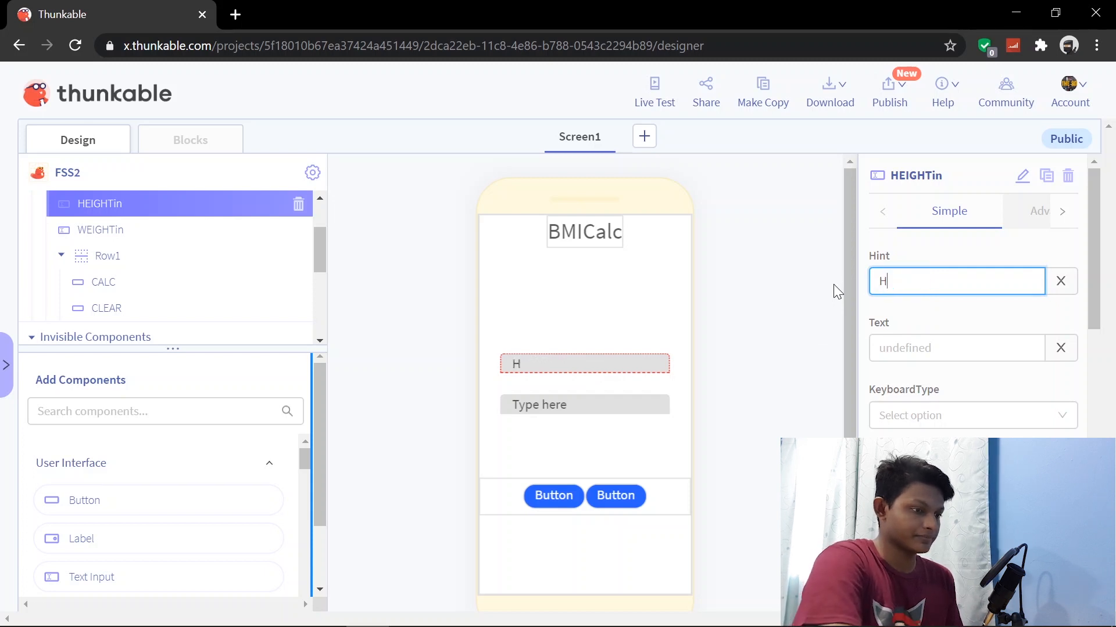
pyautogui.write('eigh')
pyautogui.press('BackSpace')
pyautogui.press('BackSpace')
pyautogui.press('BackSpace')
pyautogui.press('BackSpace')
pyautogui.write('ei')
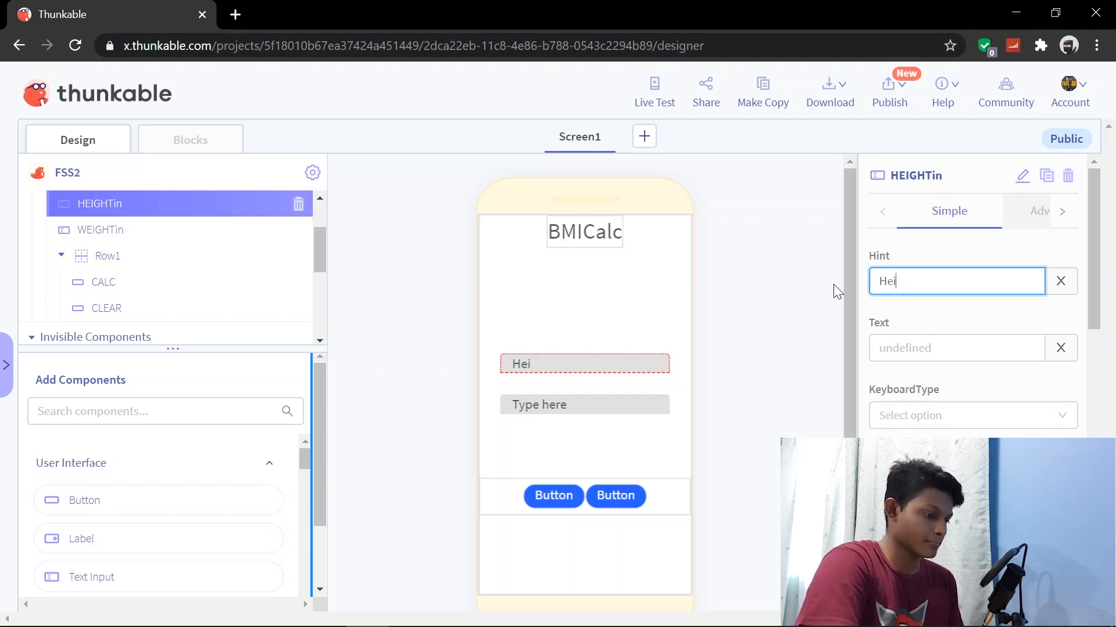
pyautogui.write('ght (m)')
# Step: Replace the hint of the WEIGHTin text input with "Weight (kg)"
pyautogui.click(636, 406)
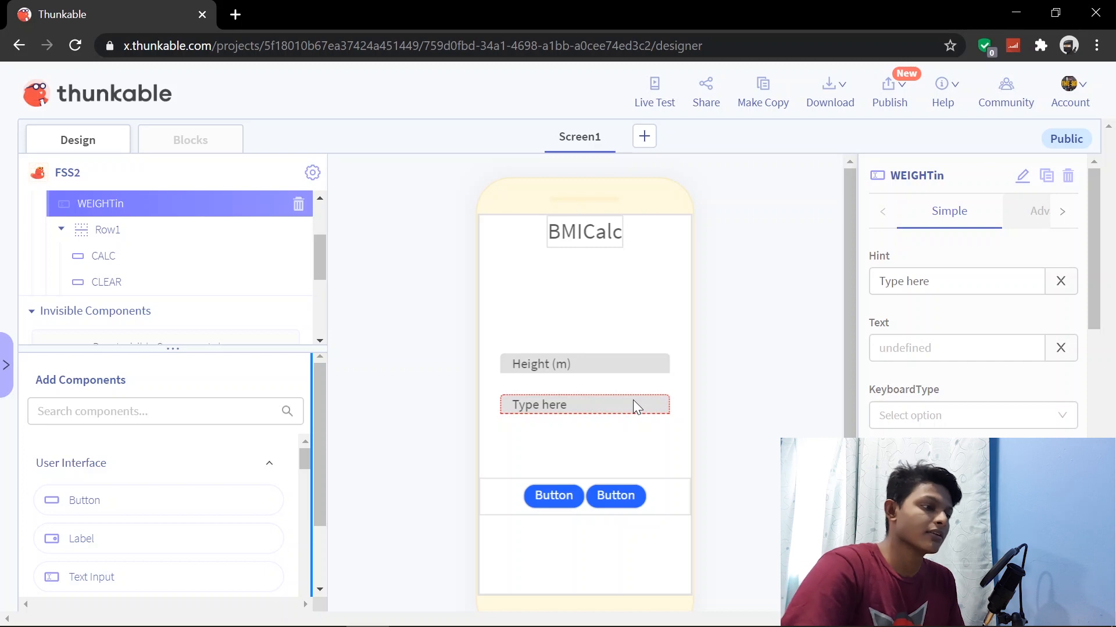
pyautogui.click(959, 281)
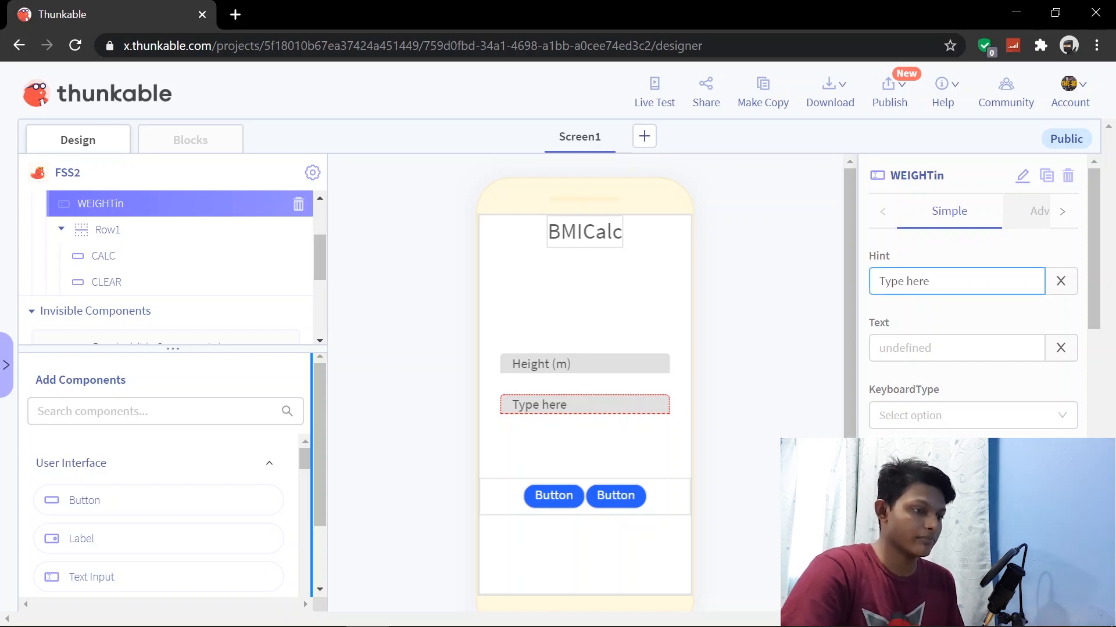
pyautogui.moveTo(935, 281); pyautogui.dragTo(816, 294)
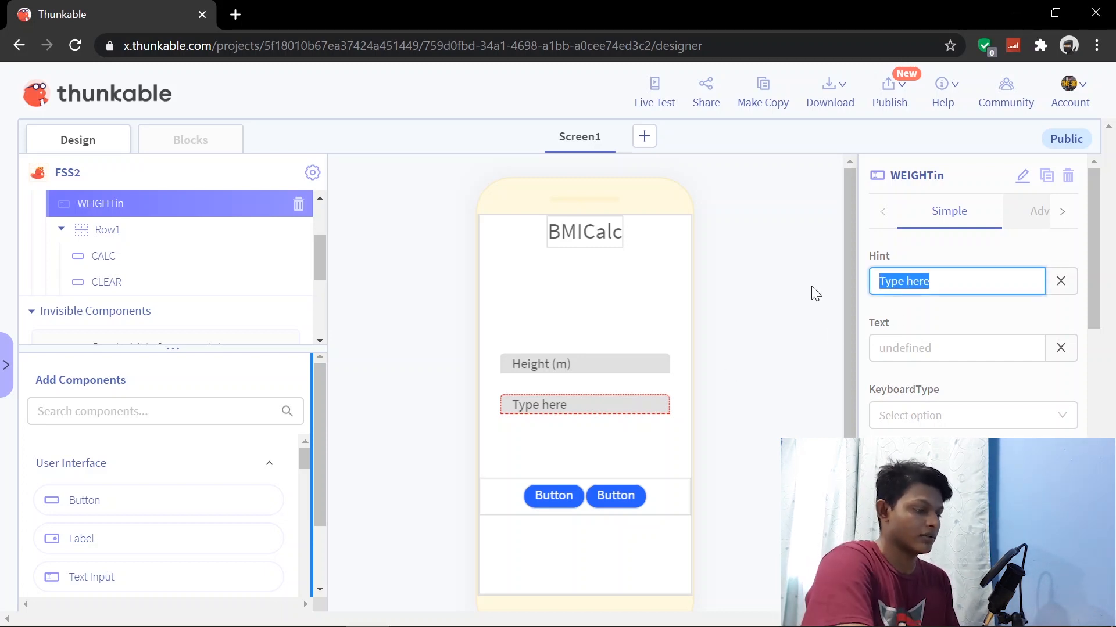
pyautogui.write('Weight')
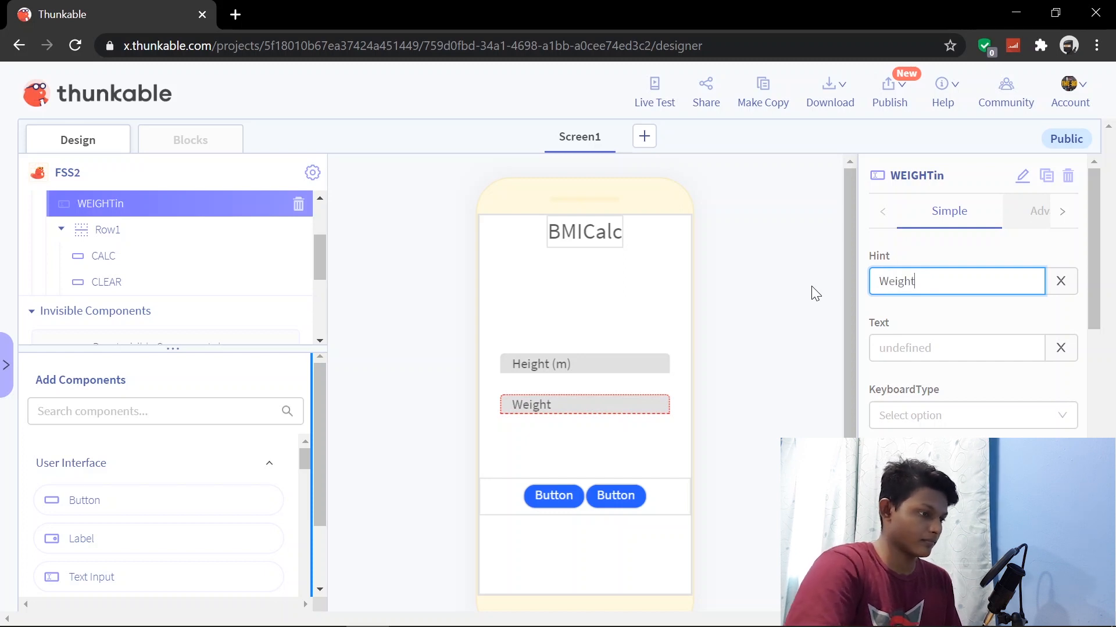
pyautogui.write('(kg)')
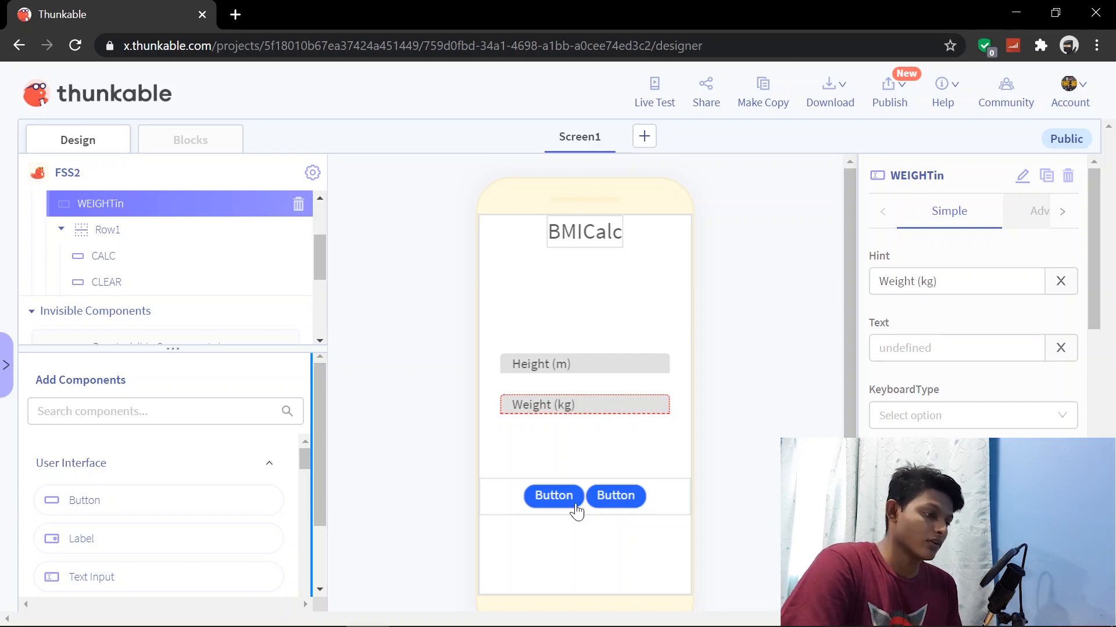
# Step: Change the text on the CALC button to "Calculate"
pyautogui.click(554, 495)
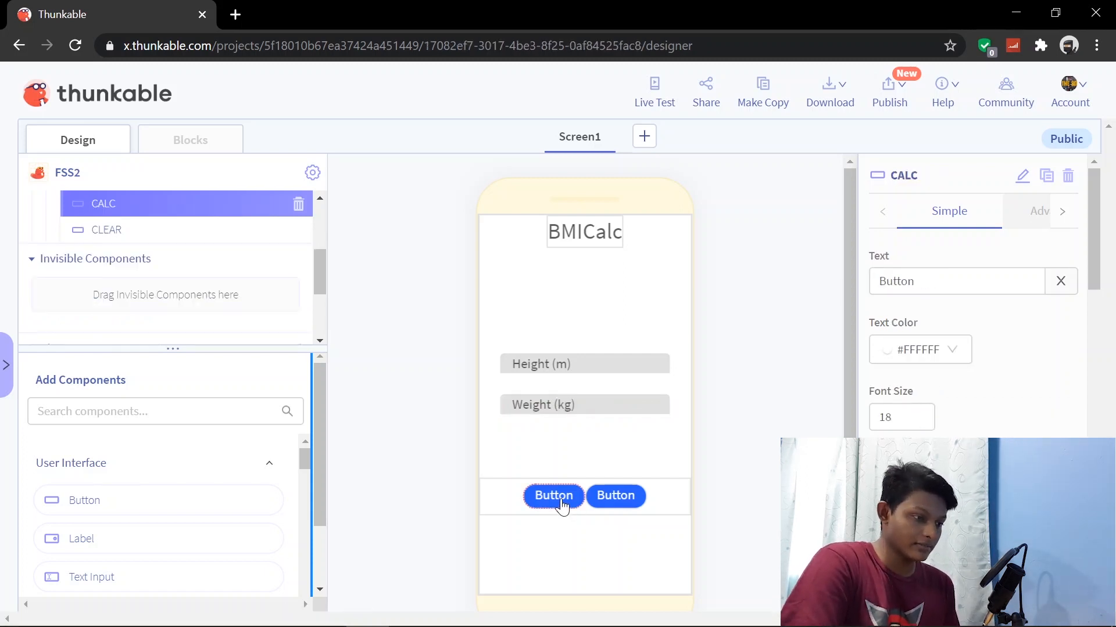
pyautogui.click(930, 281)
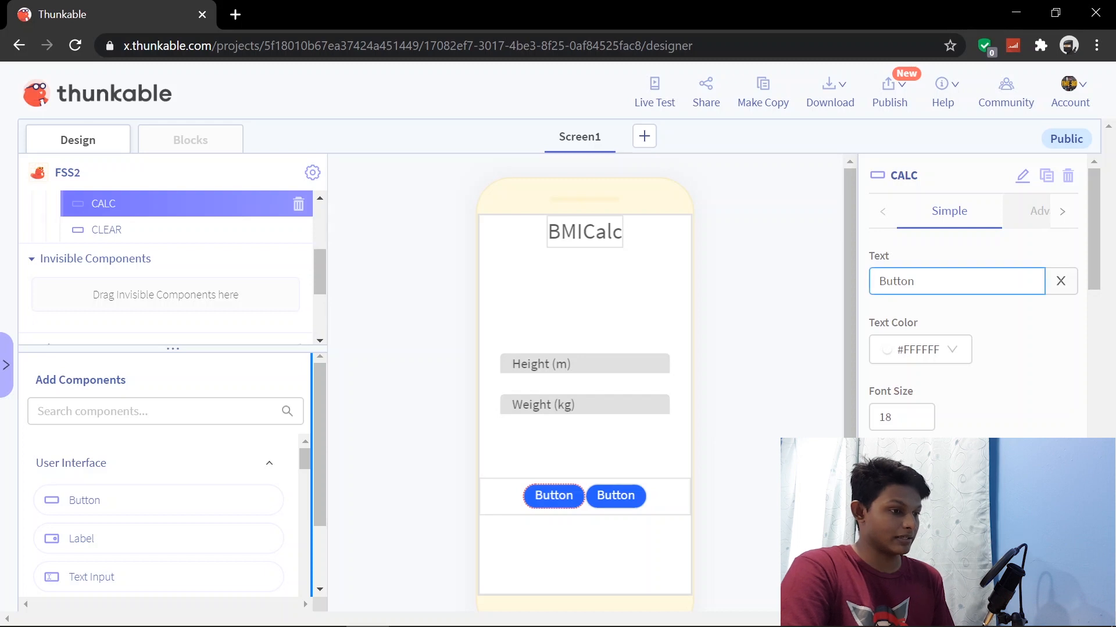
pyautogui.moveTo(918, 281); pyautogui.dragTo(864, 286)
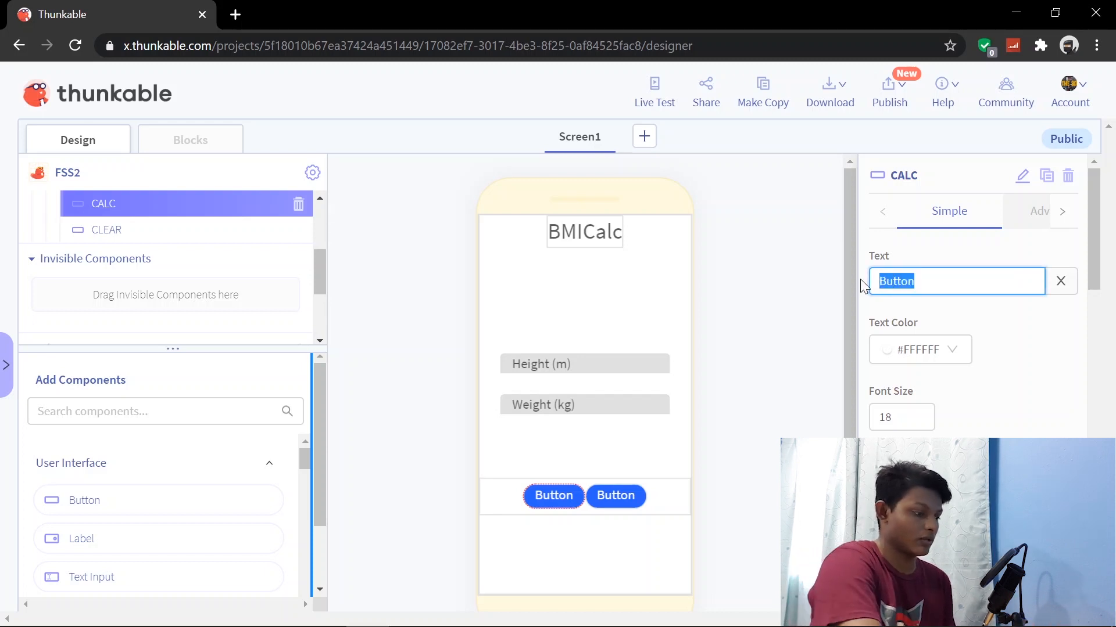
pyautogui.write('Ca')
pyautogui.press('BackSpace')
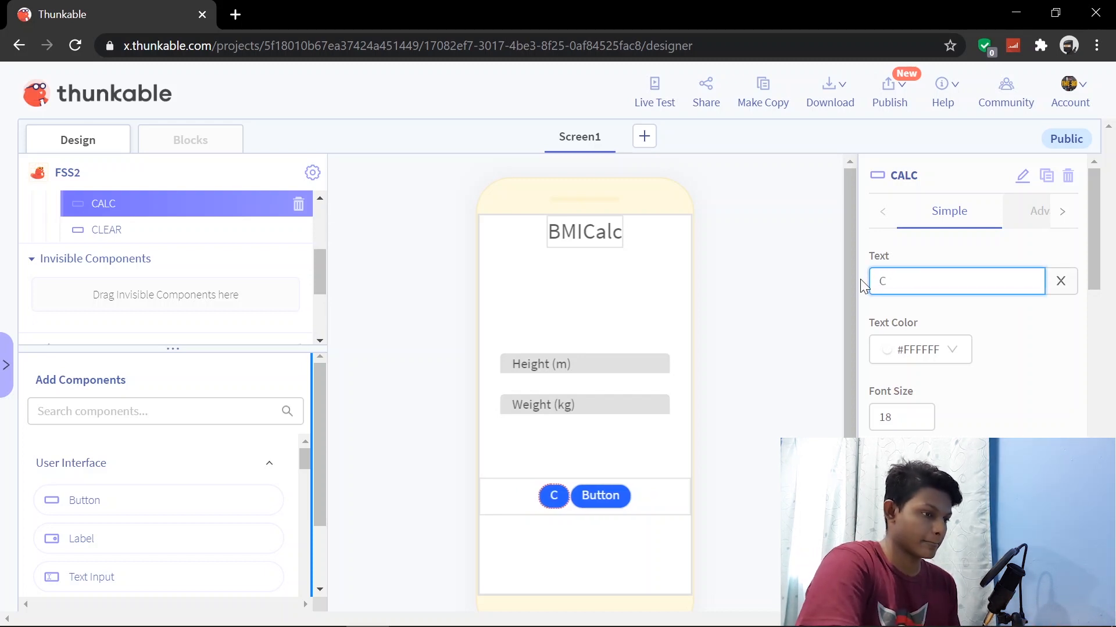
pyautogui.write('alcu;')
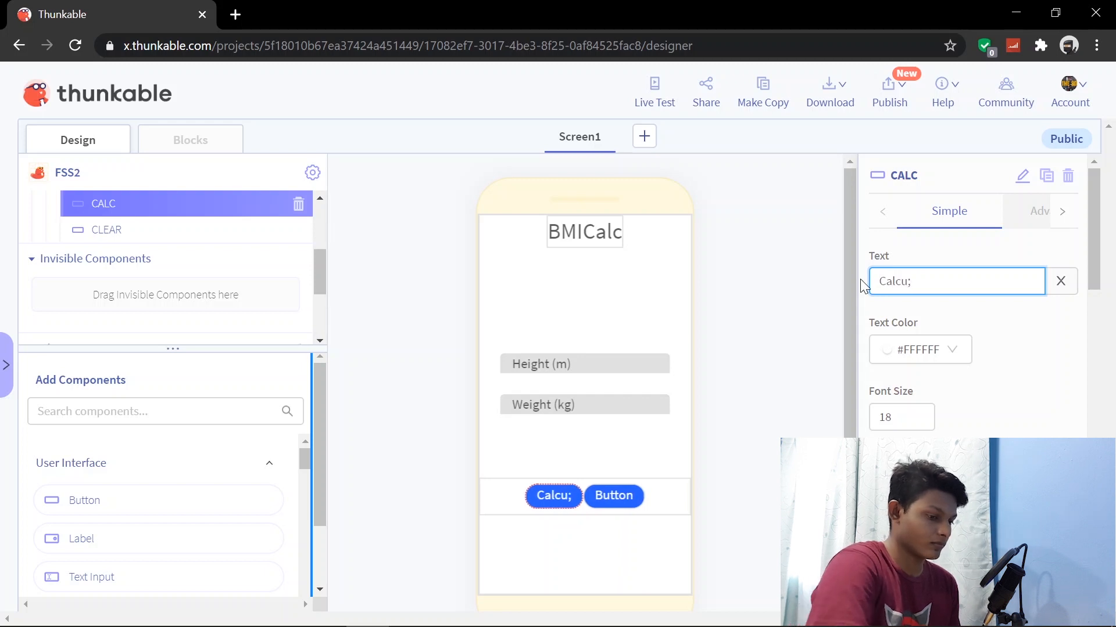
pyautogui.press('BackSpace')
pyautogui.write('late')
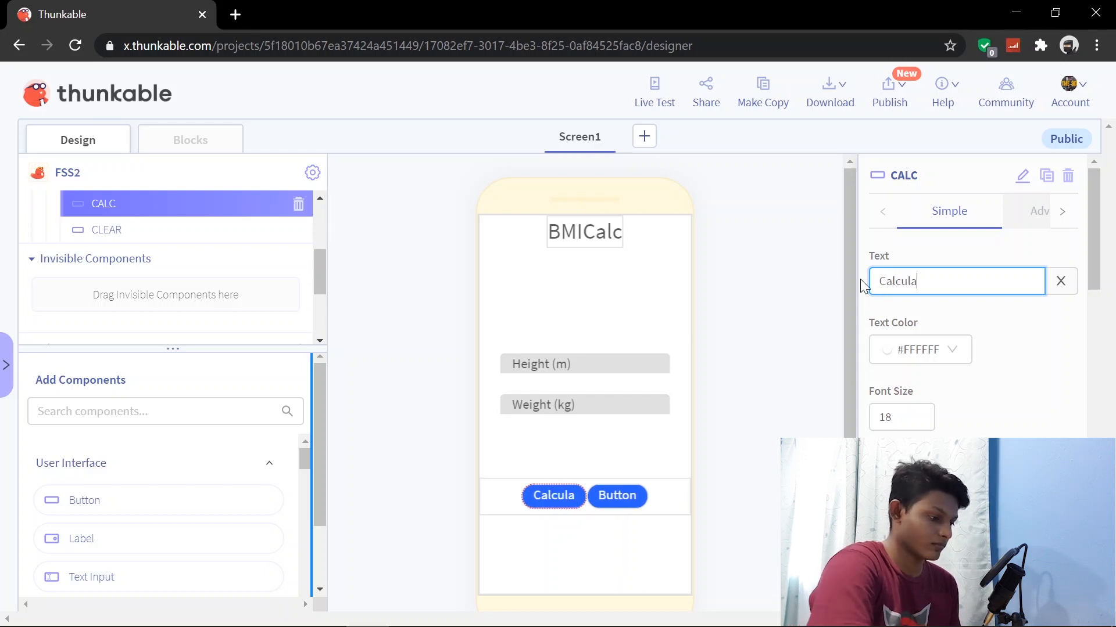
# Step: Change the text on the CLEAR button to "Clear"
pyautogui.click(639, 498)
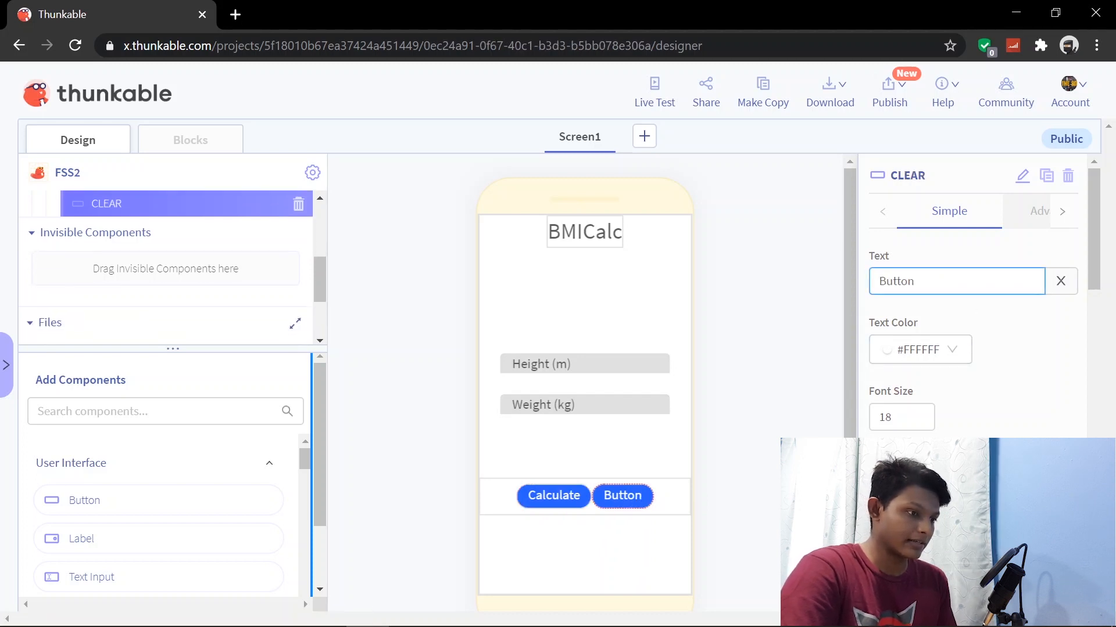
pyautogui.moveTo(939, 284); pyautogui.dragTo(824, 291)
pyautogui.write('C')
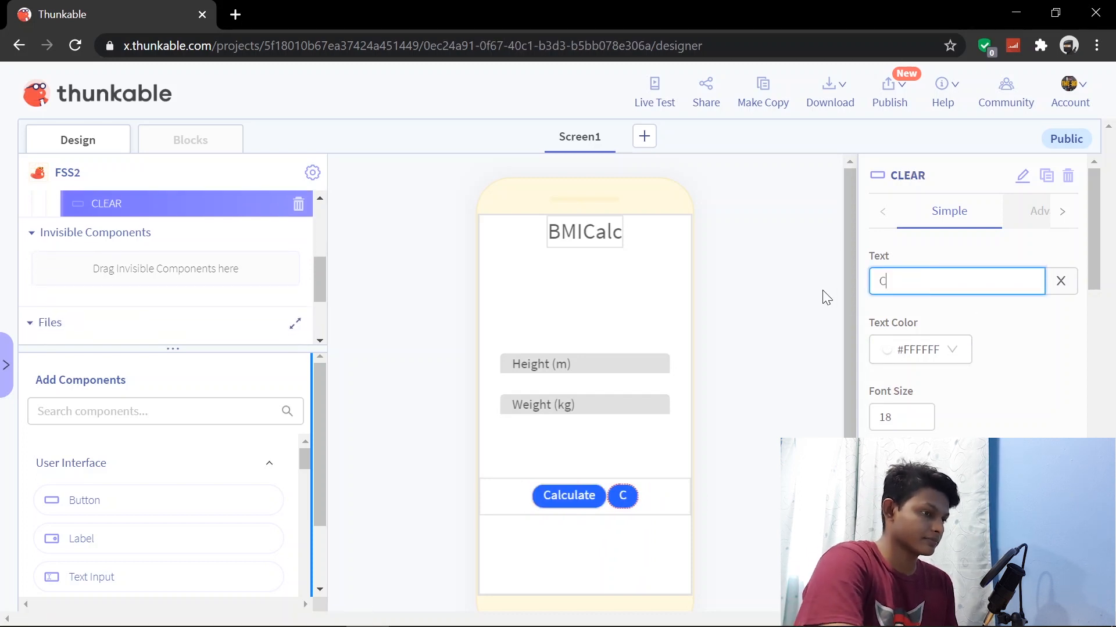
pyautogui.write('lear')
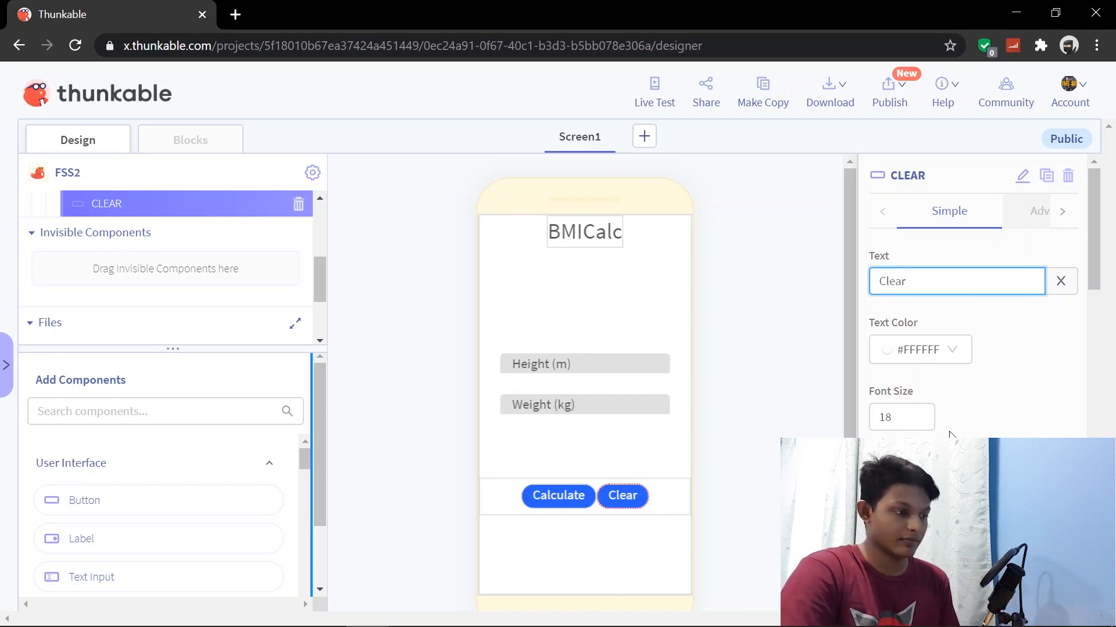
# Step: Set the CLEAR button's left margin to 5%
pyautogui.scroll(-10, 950, 434)
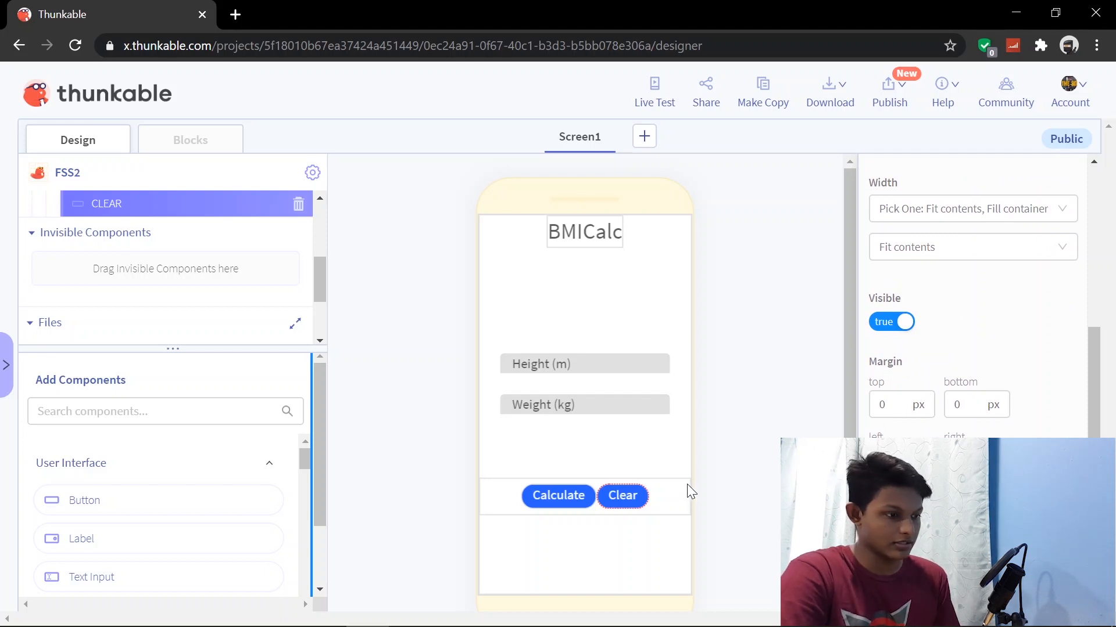
pyautogui.moveTo(918, 460)
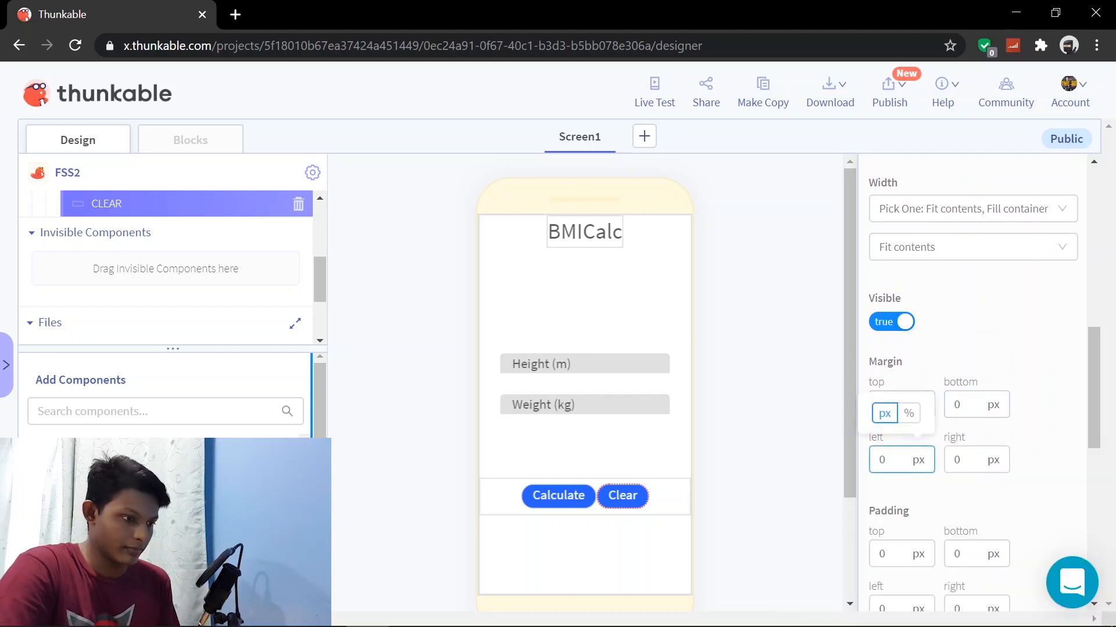
pyautogui.press('BackSpace')
pyautogui.write('5')
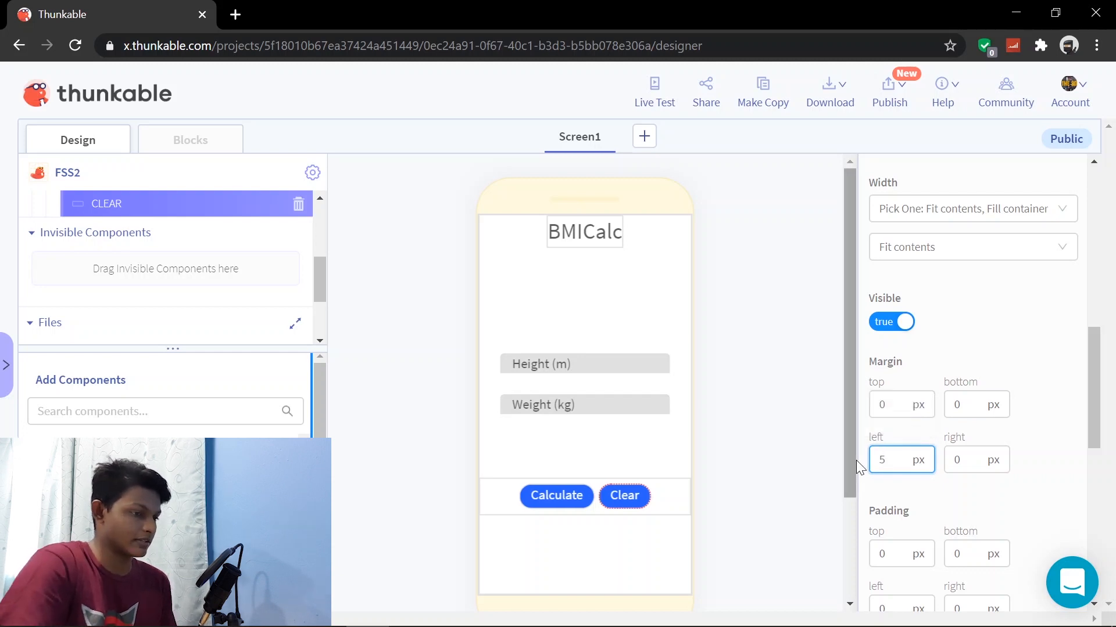
pyautogui.click(908, 423)
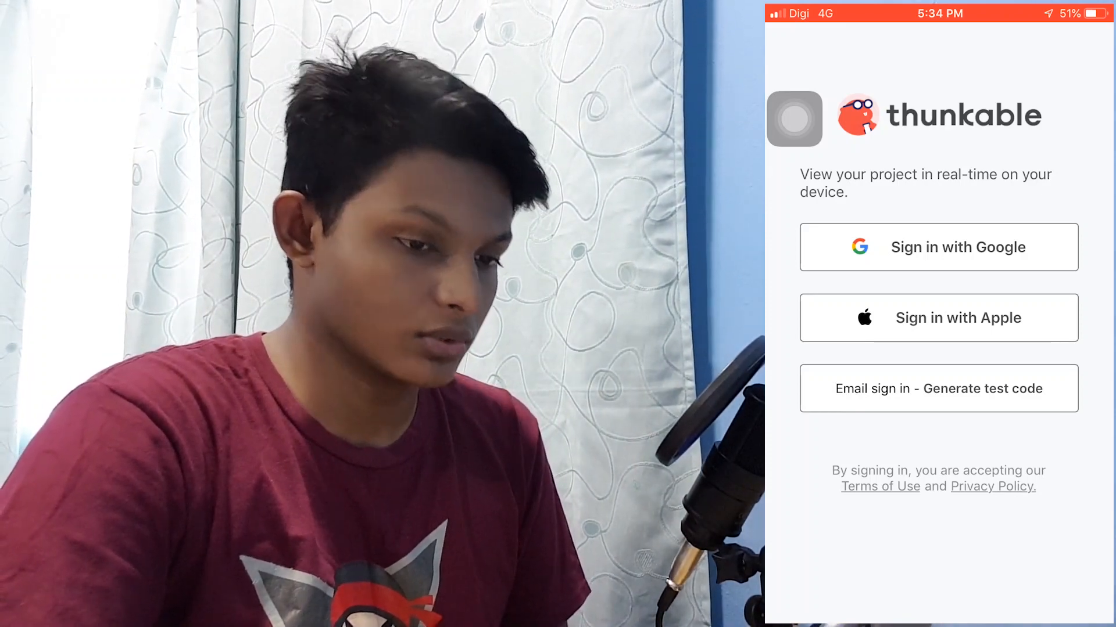
# Step: Sign in to the Thunkable companion app on the phone with Google and allow it to use google.com
pyautogui.click(939, 247)
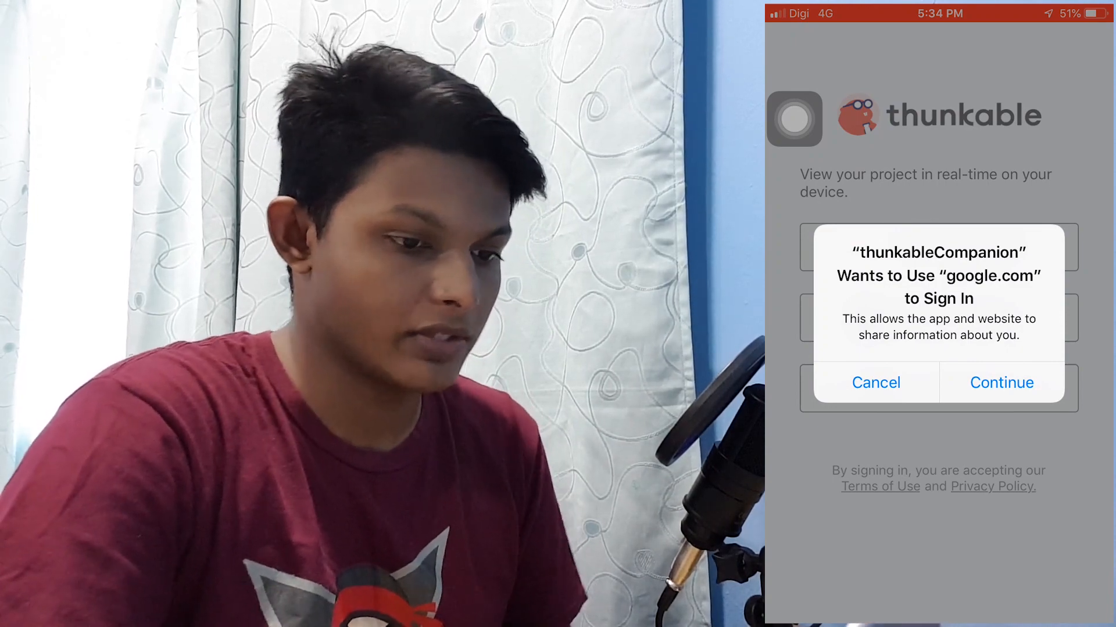
pyautogui.click(1001, 382)
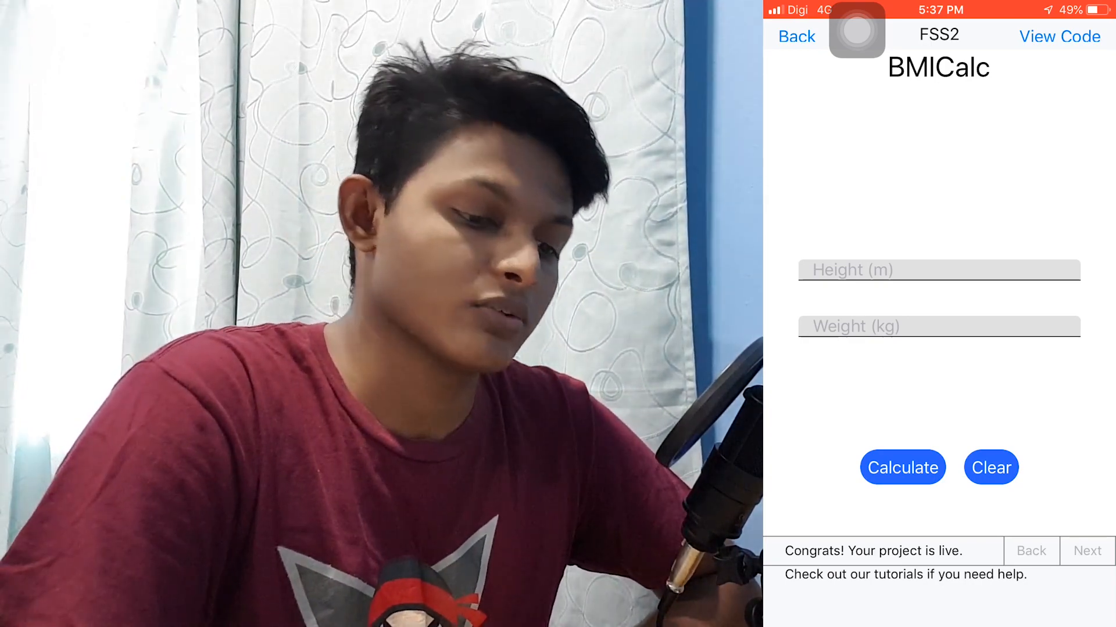
# Step: Test how the Calculate and Clear buttons respond in the live FSS2 preview on the phone
pyautogui.click(903, 467)
pyautogui.click(903, 467)
pyautogui.click(902, 468)
pyautogui.click(902, 467)
pyautogui.click(903, 468)
pyautogui.click(903, 467)
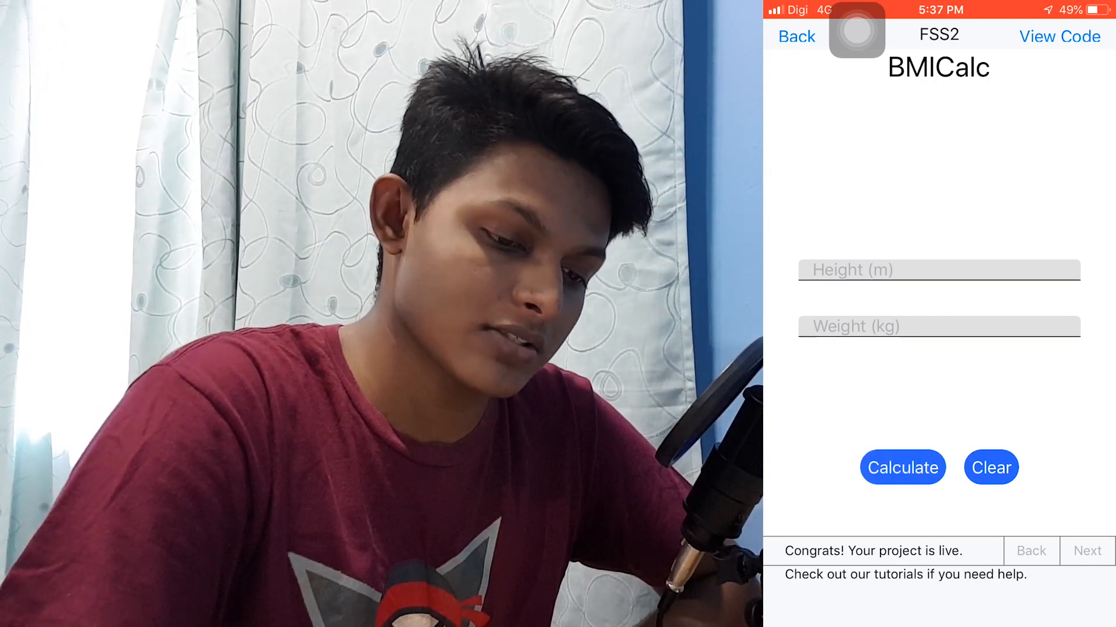
pyautogui.click(991, 468)
pyautogui.click(991, 468)
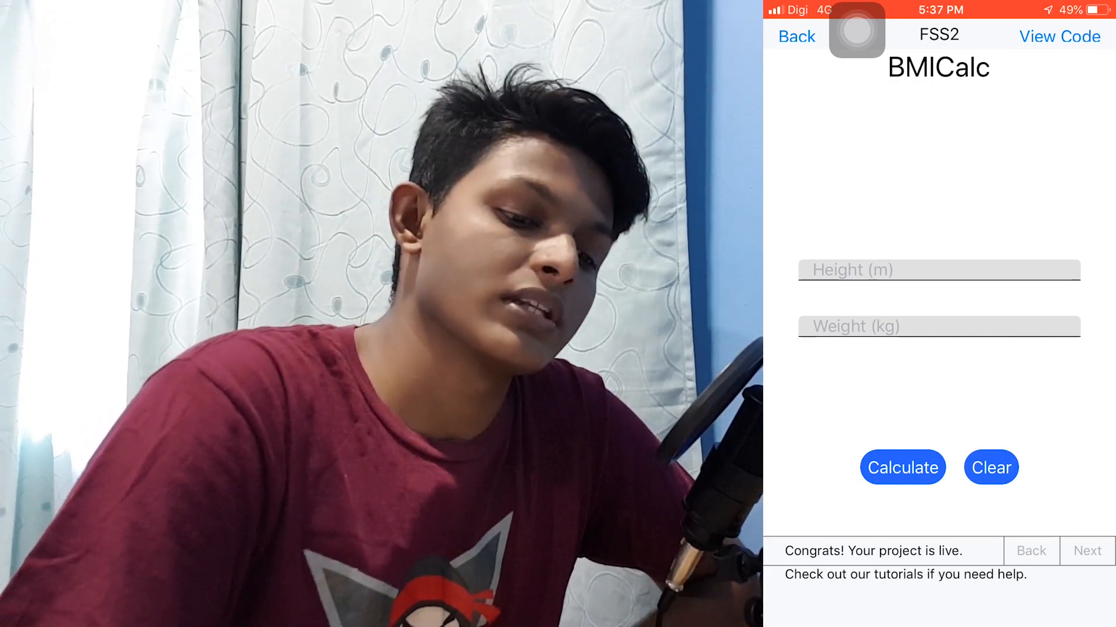
# Step: Test the live inputs with "Fgbb" as the height and "Ggh" as the weight, and run Calculate
pyautogui.click(939, 270)
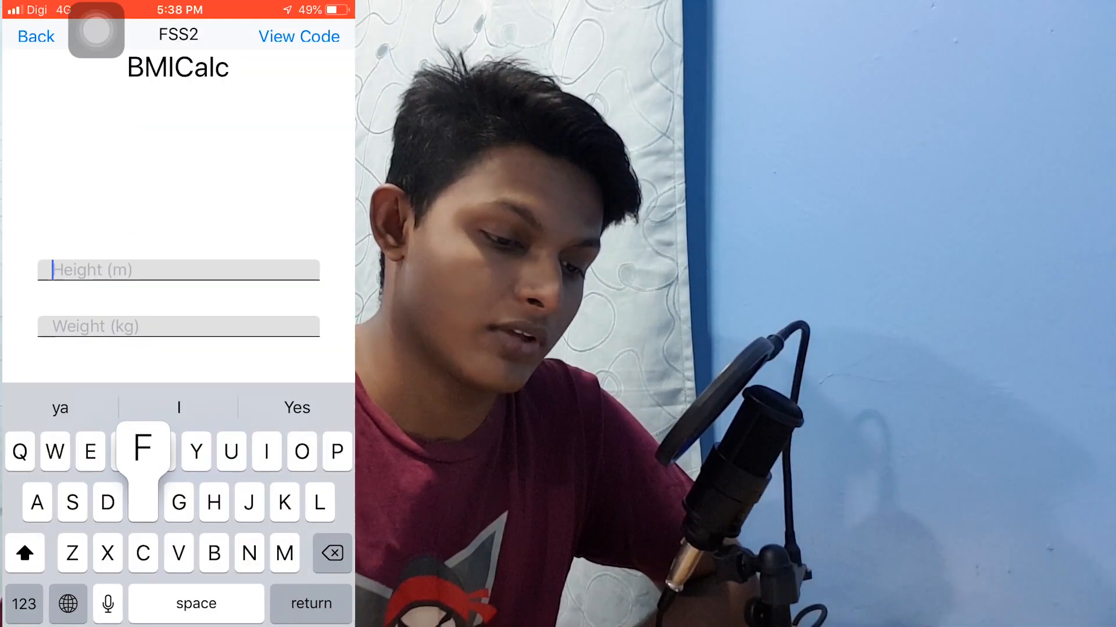
pyautogui.write('Fgbb')
pyautogui.click(178, 327)
pyautogui.write('Ggh')
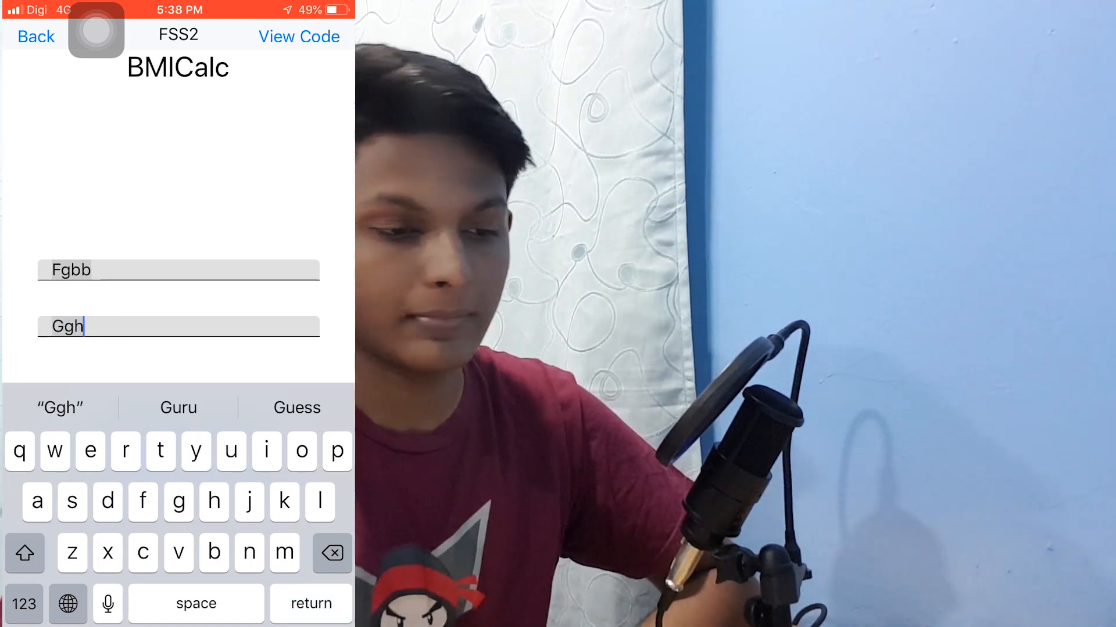
pyautogui.press('Return')
pyautogui.click(142, 468)
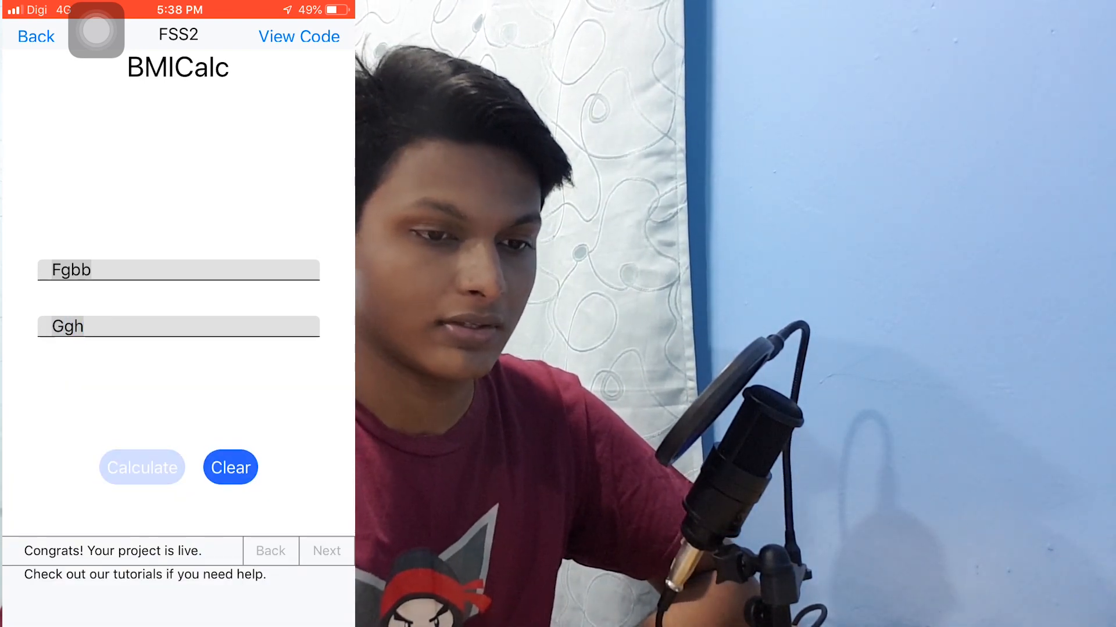
pyautogui.click(142, 467)
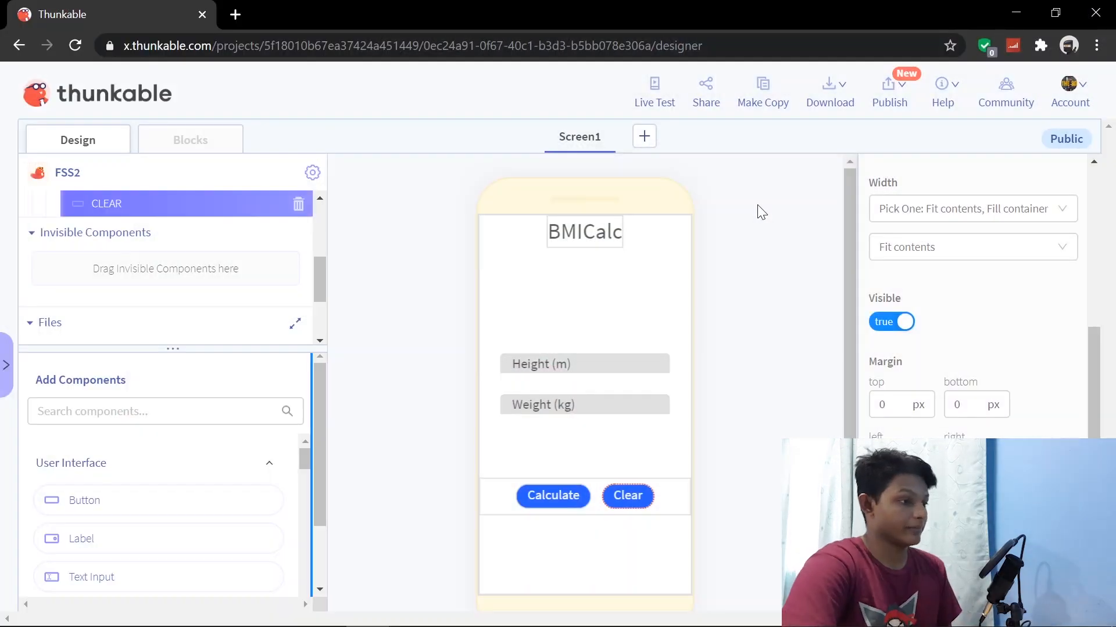
# Step: Switch to the project's blocks editor in the browser and examine the built-in block categories from Control to Variables
pyautogui.click(235, 146)
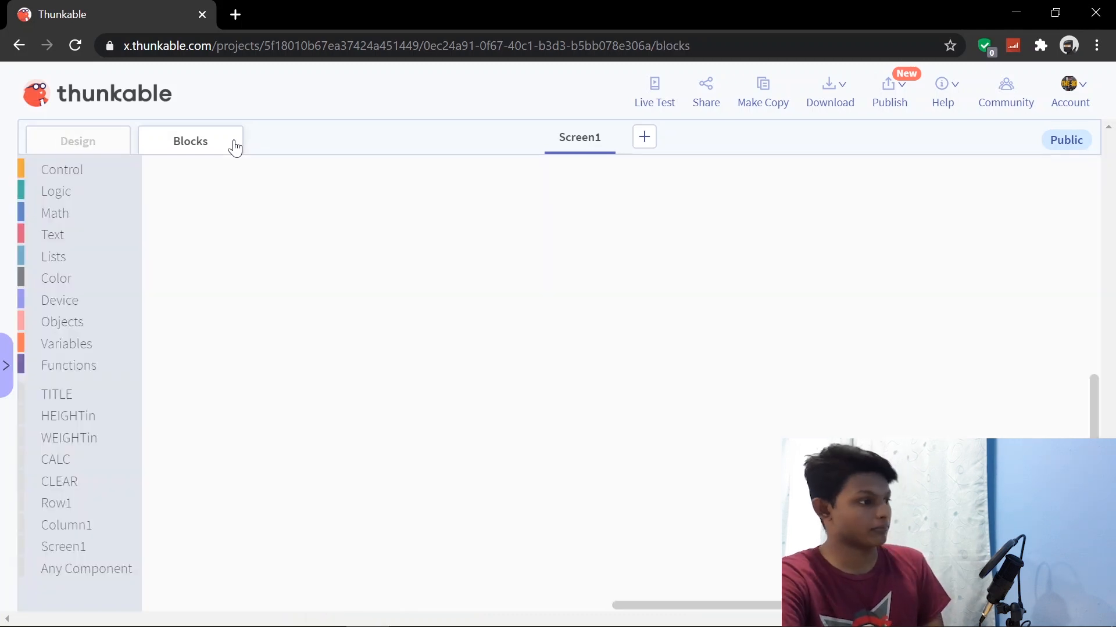
pyautogui.click(76, 169)
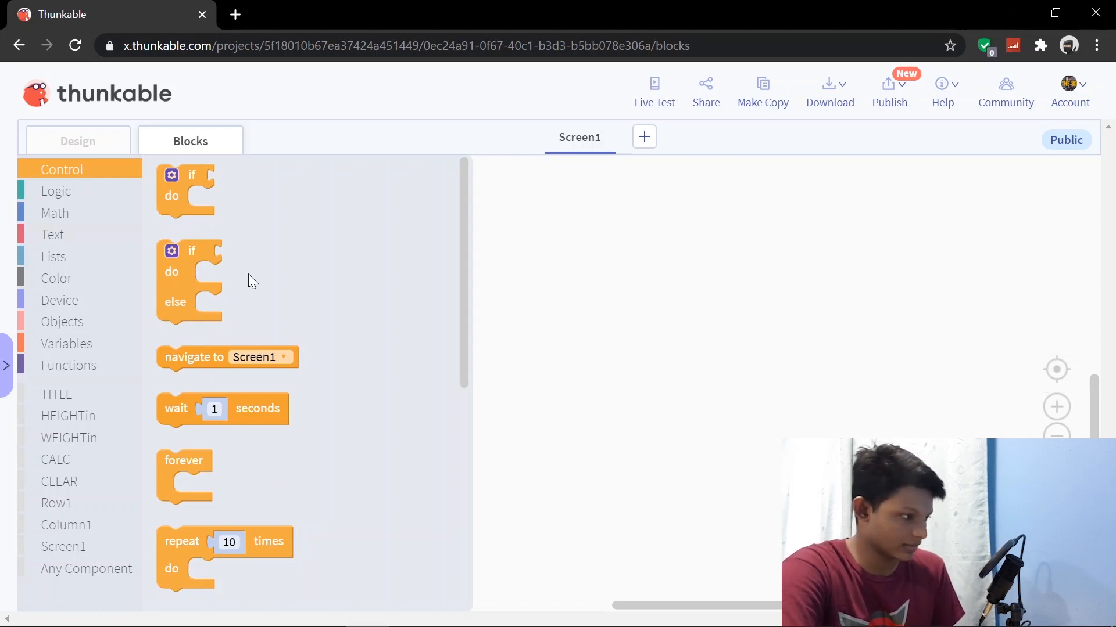
pyautogui.scroll(-5, 247, 274)
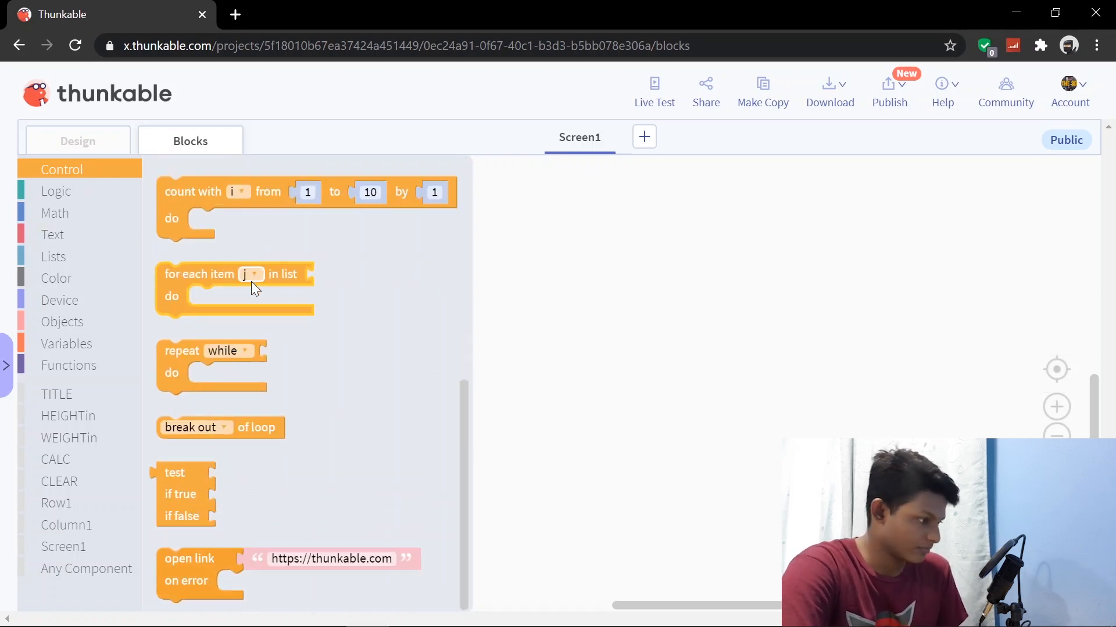
pyautogui.click(46, 193)
pyautogui.click(44, 215)
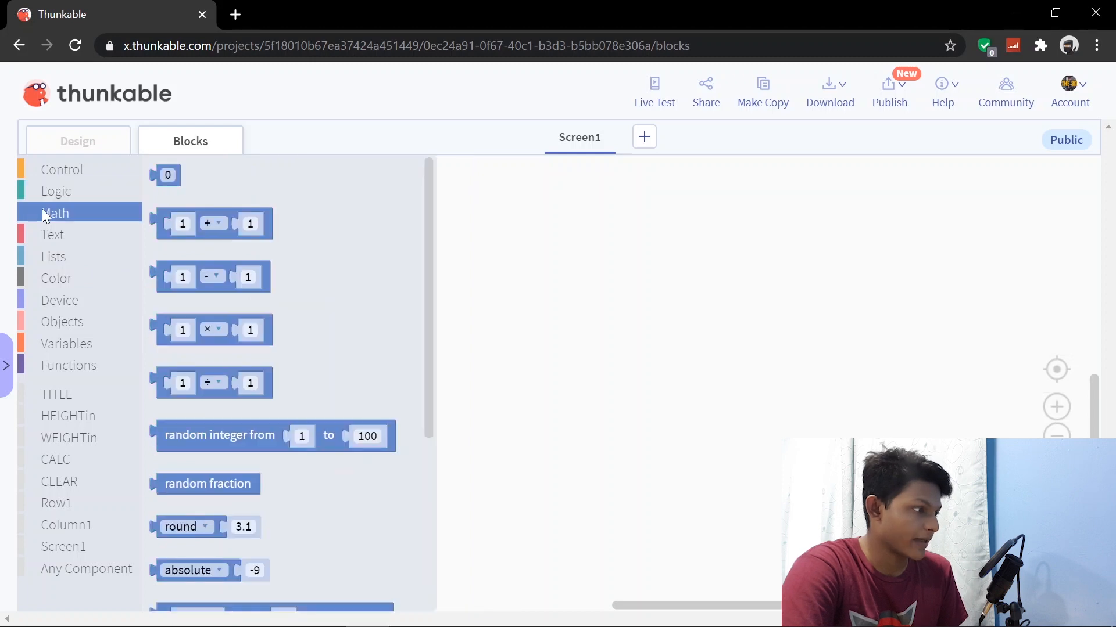
pyautogui.click(64, 238)
pyautogui.click(64, 256)
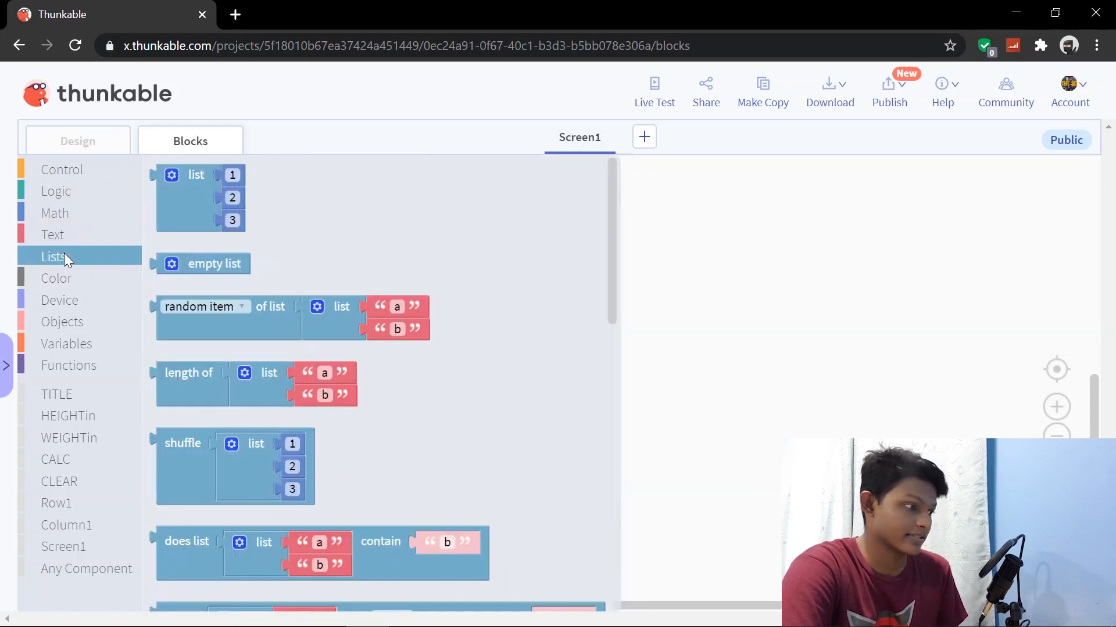
pyautogui.click(64, 281)
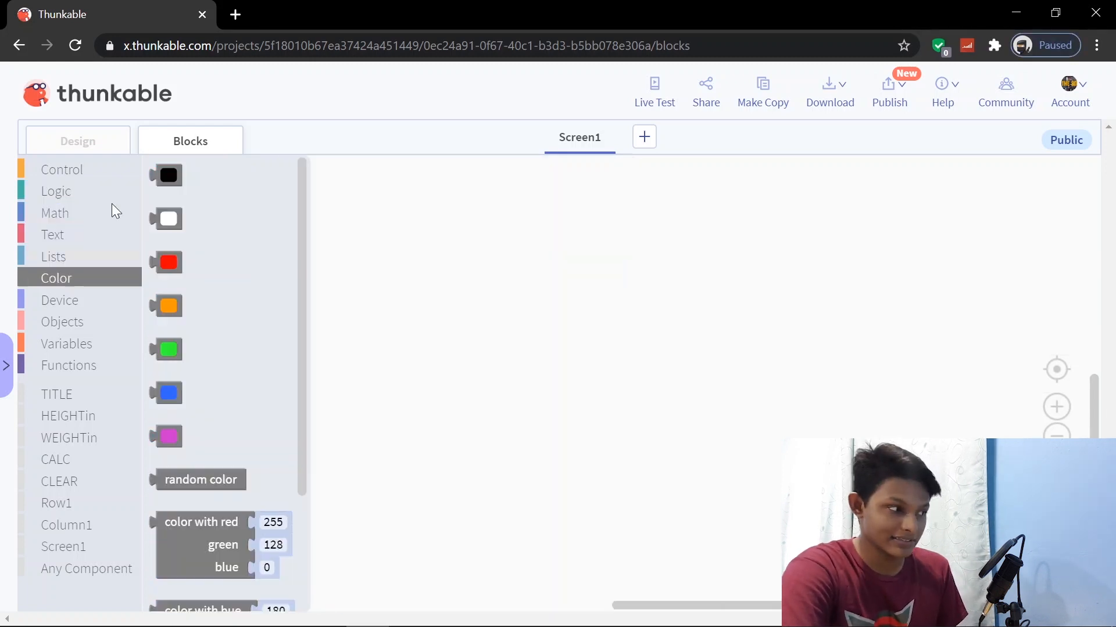
pyautogui.click(103, 303)
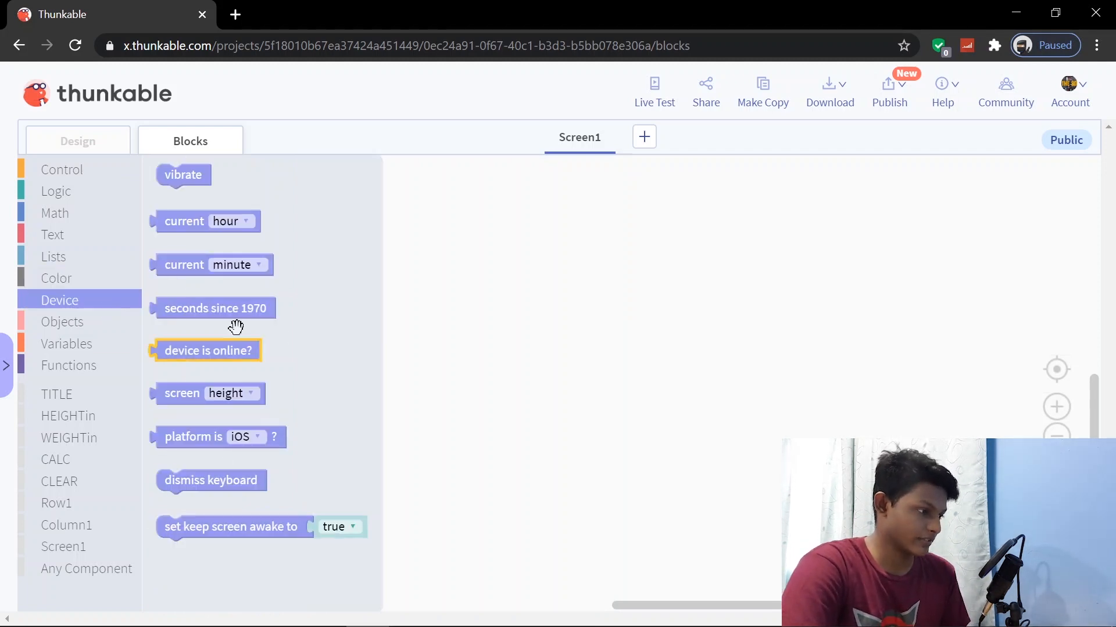
pyautogui.click(95, 323)
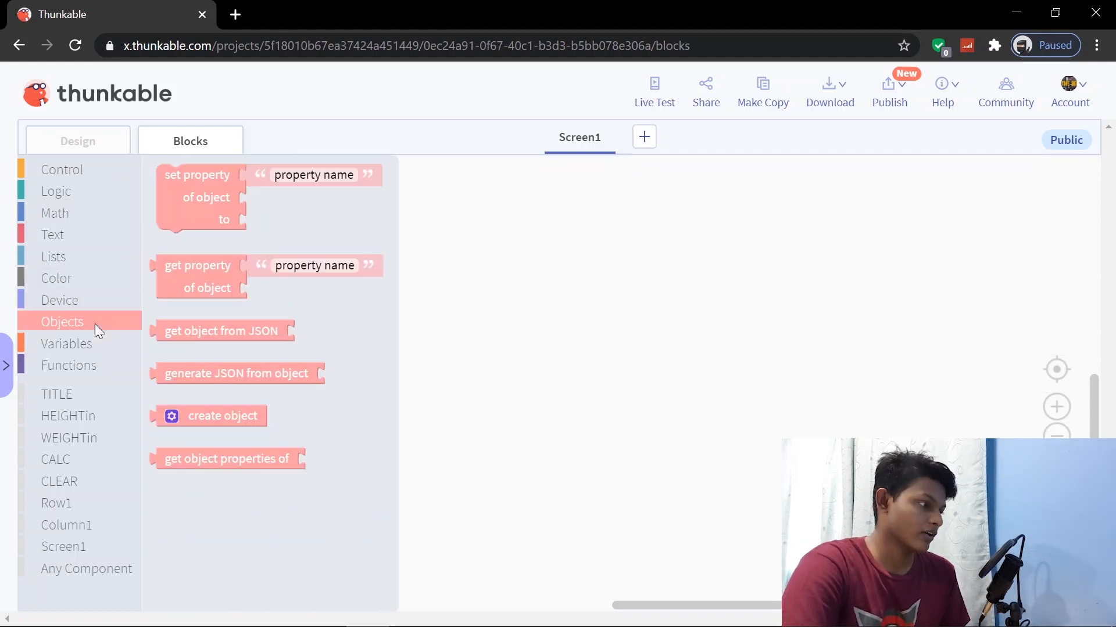
pyautogui.click(85, 361)
pyautogui.click(64, 350)
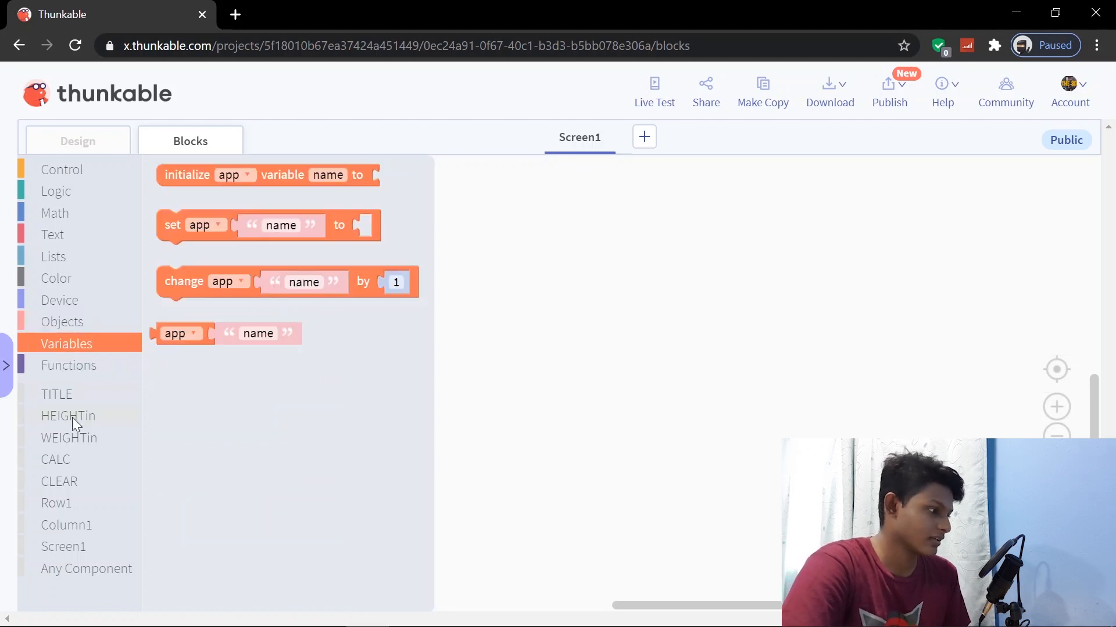
# Step: Examine the event and property blocks offered for the app's own components, from TITLE and the text inputs to Row1 and Screen1
pyautogui.click(61, 391)
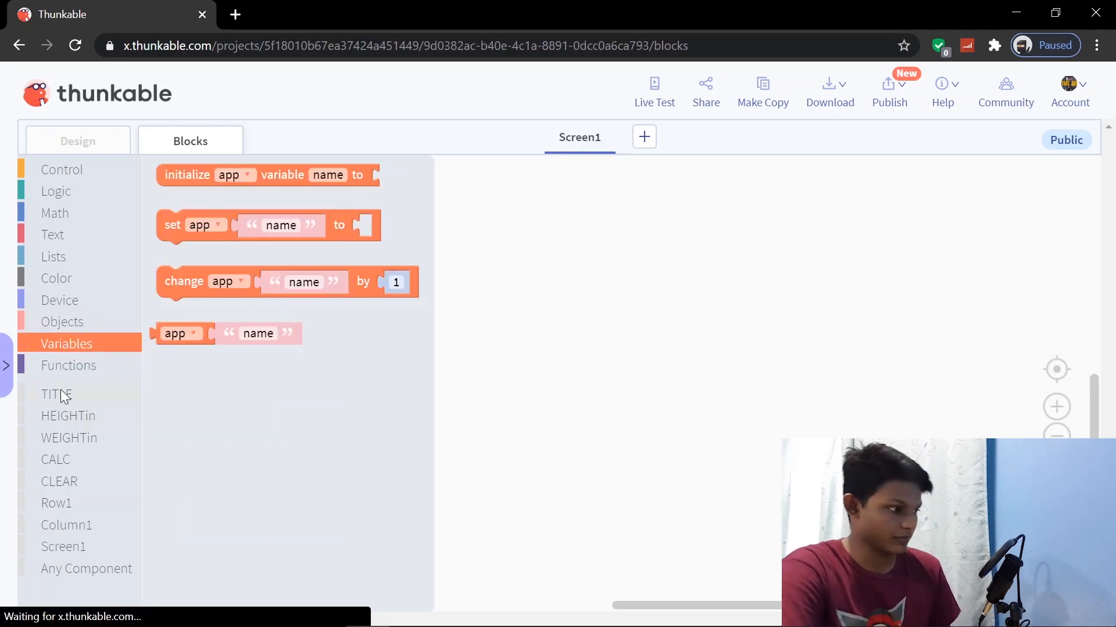
pyautogui.click(62, 420)
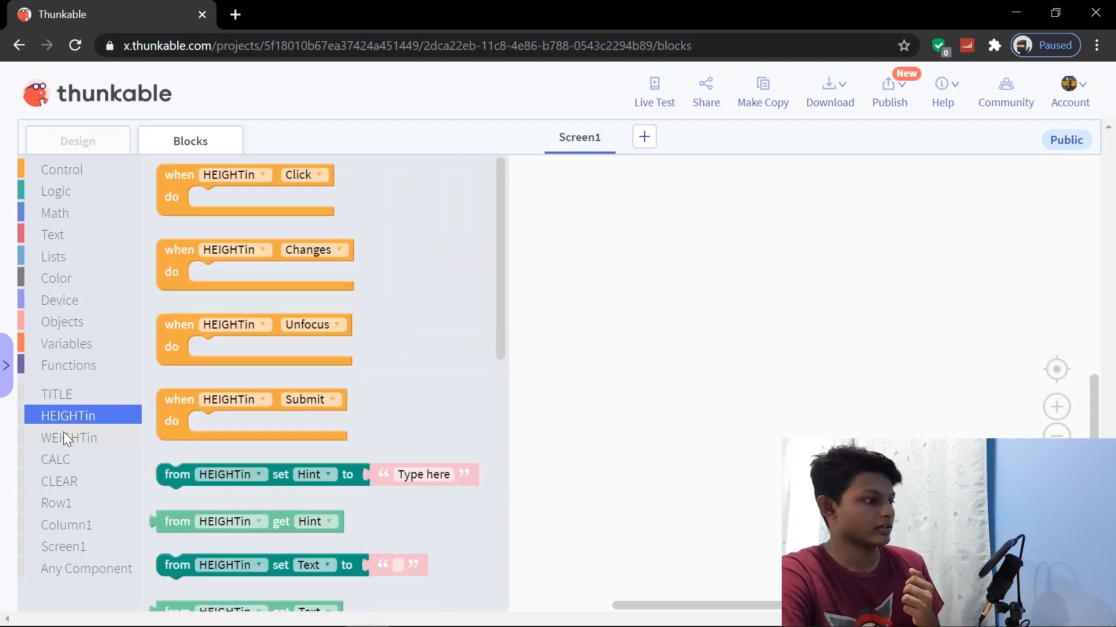
pyautogui.click(69, 439)
pyautogui.click(61, 462)
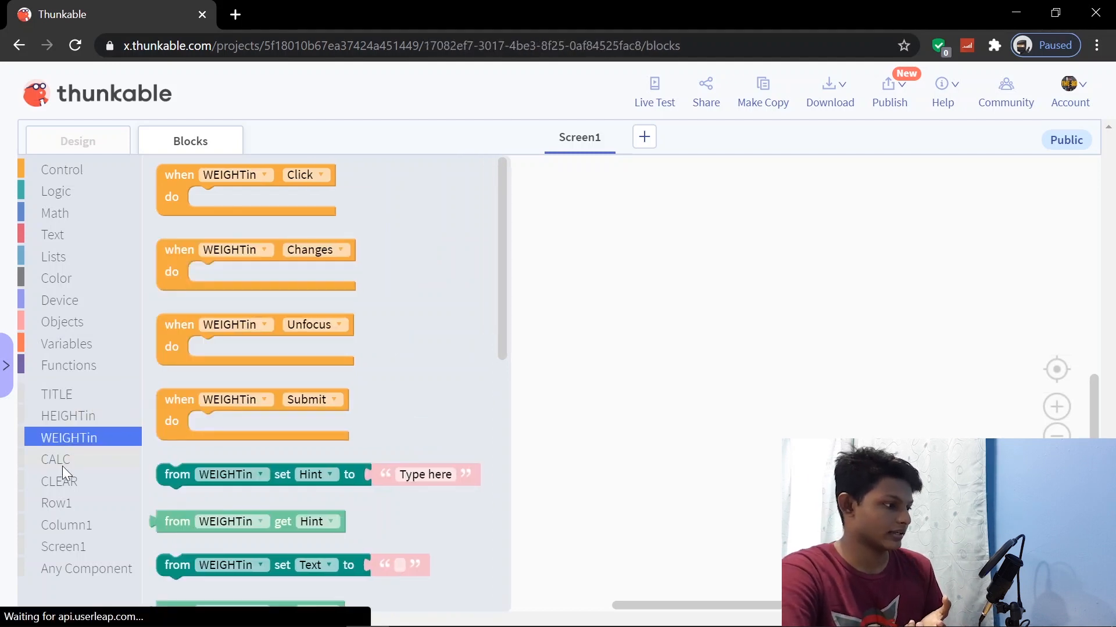
pyautogui.click(64, 478)
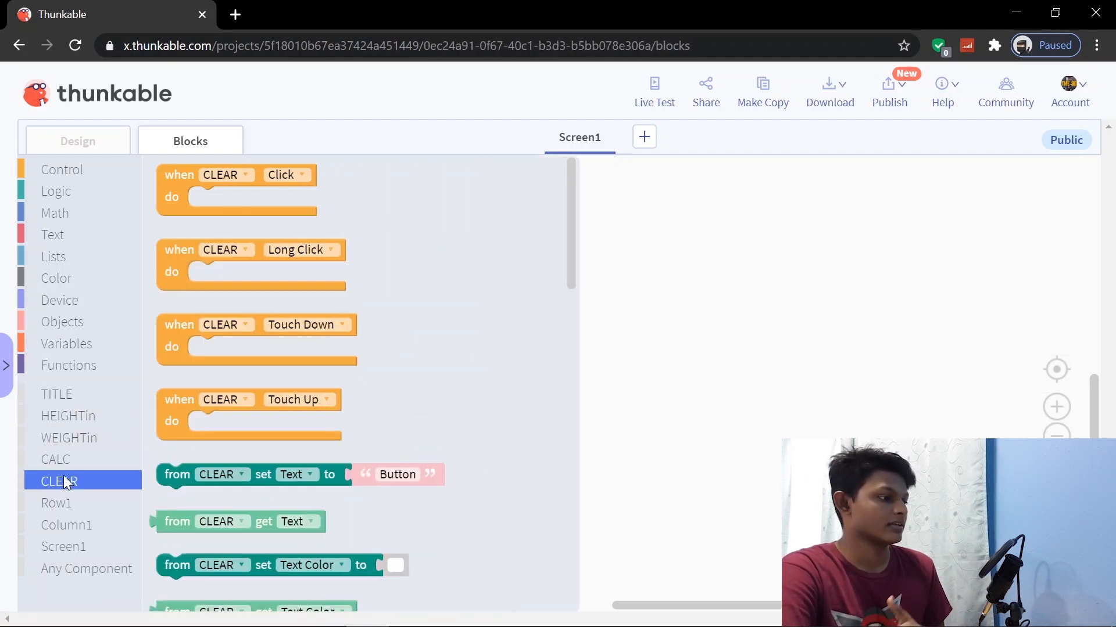
pyautogui.click(82, 510)
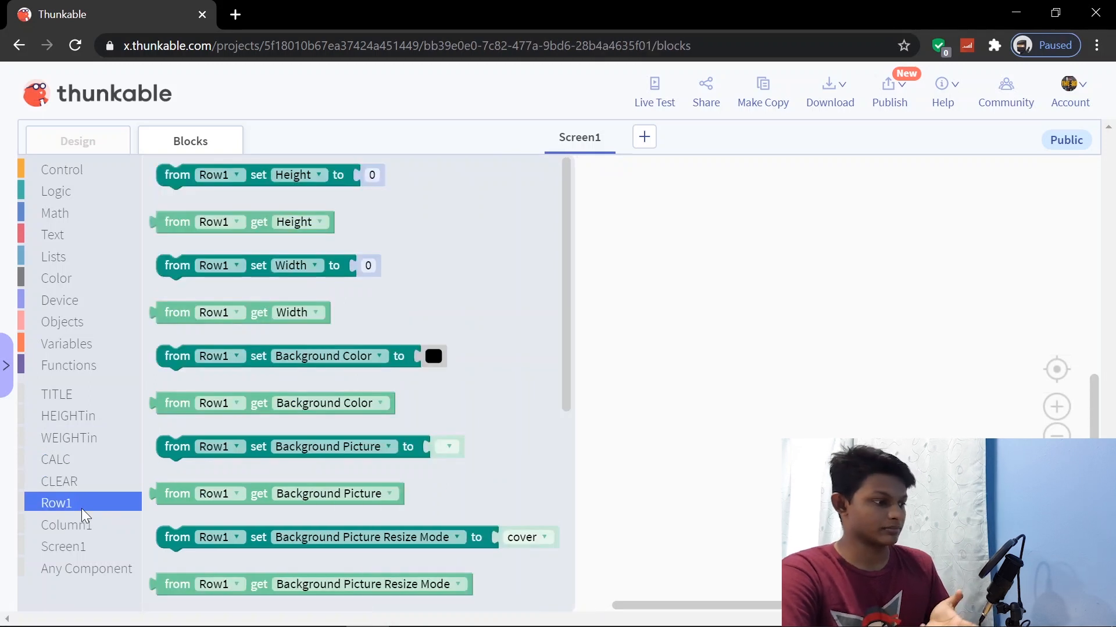
pyautogui.click(84, 553)
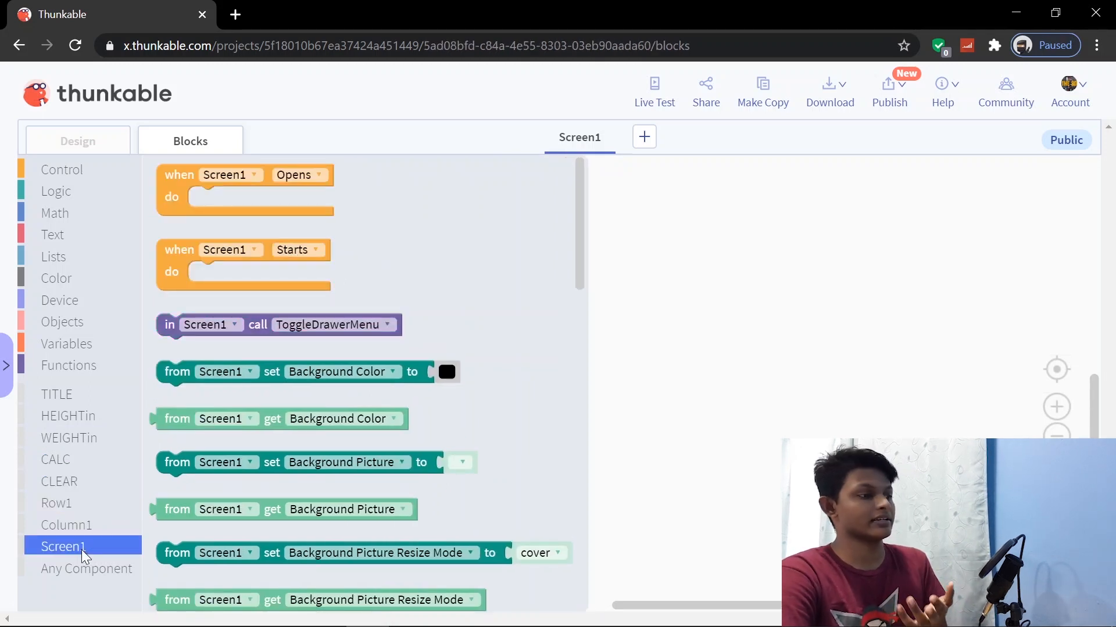